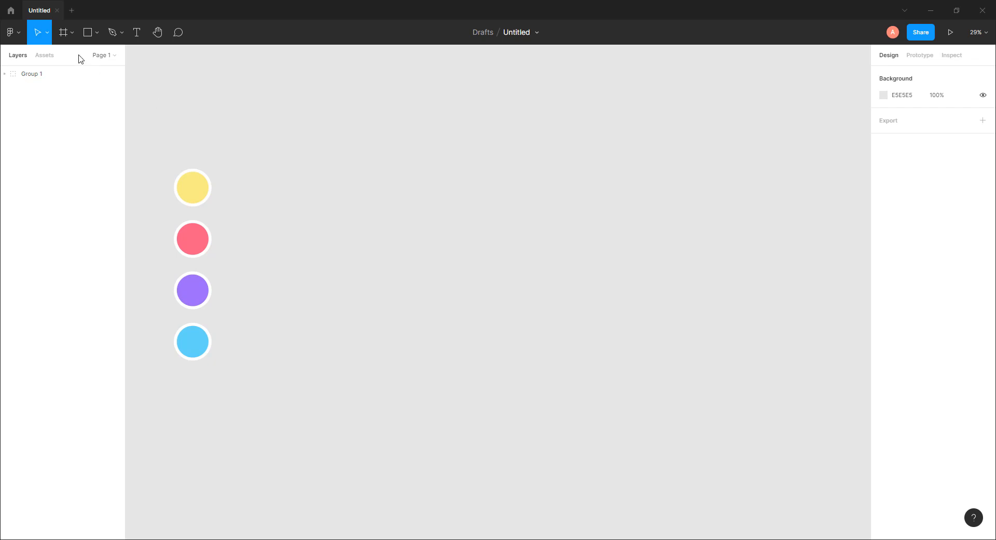
Draw a square frame beside the colour circles and enlarge it to about 1828 × 1828.
left_click(63, 32)
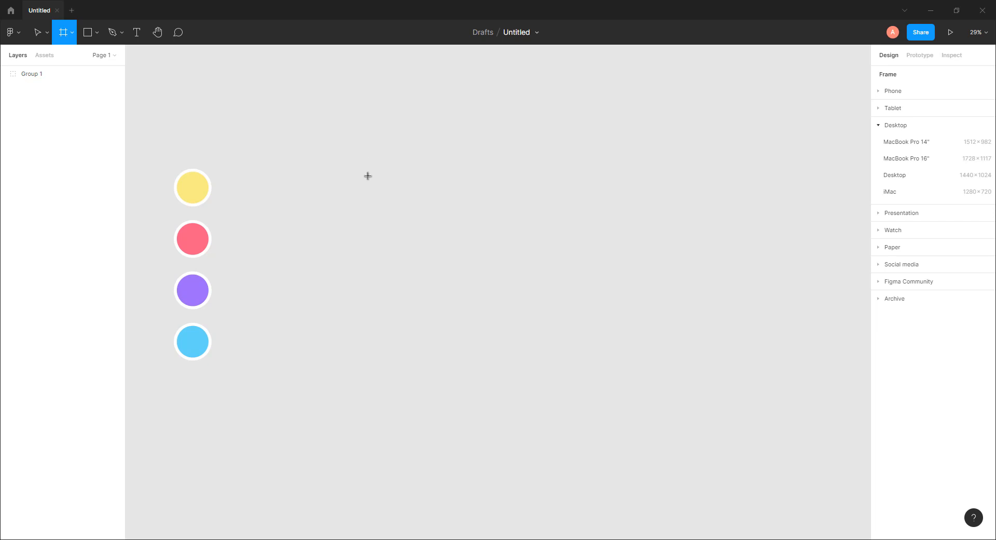
left_click_drag(341, 139, 593, 359)
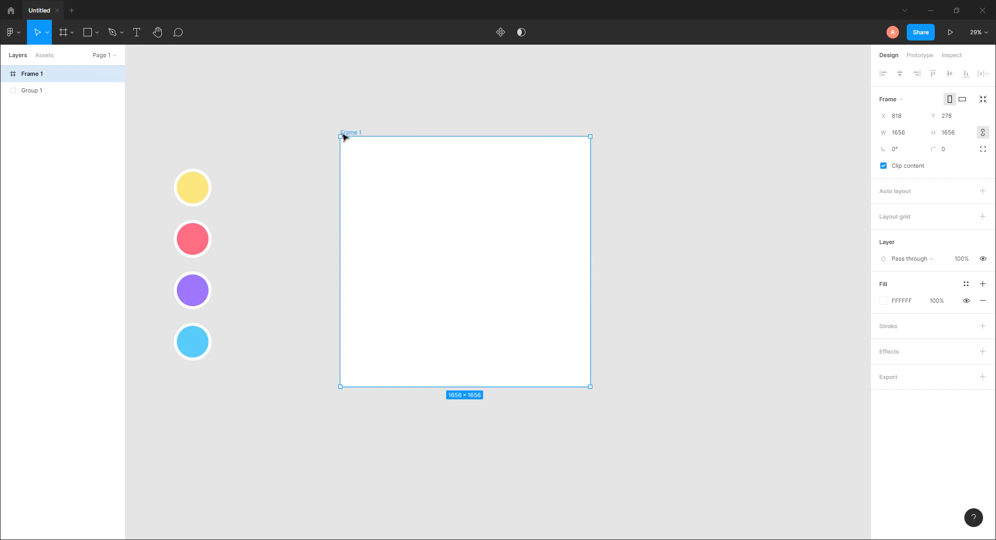
left_click_drag(345, 135, 305, 136)
left_click_drag(549, 387, 577, 413)
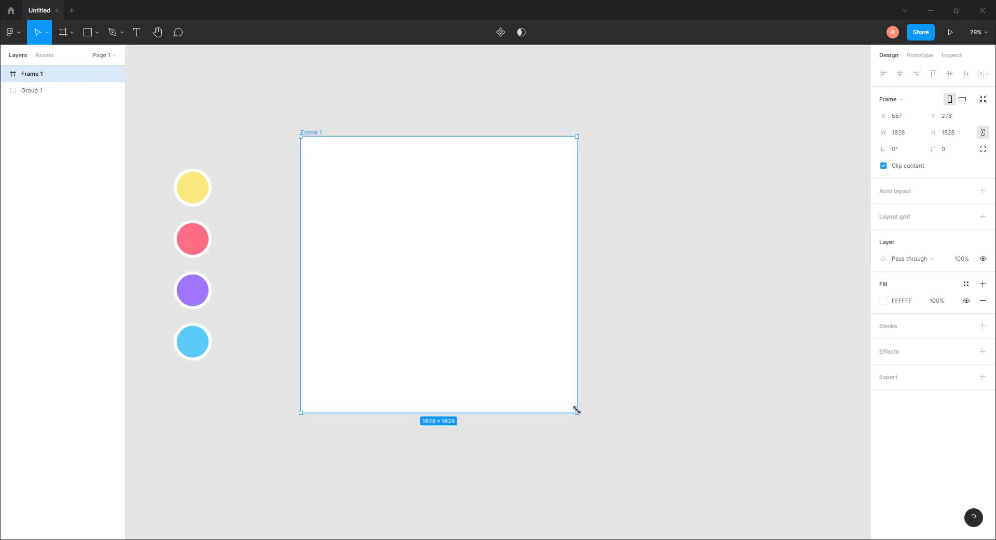
left_click(639, 337)
left_click(462, 242)
left_click(285, 192)
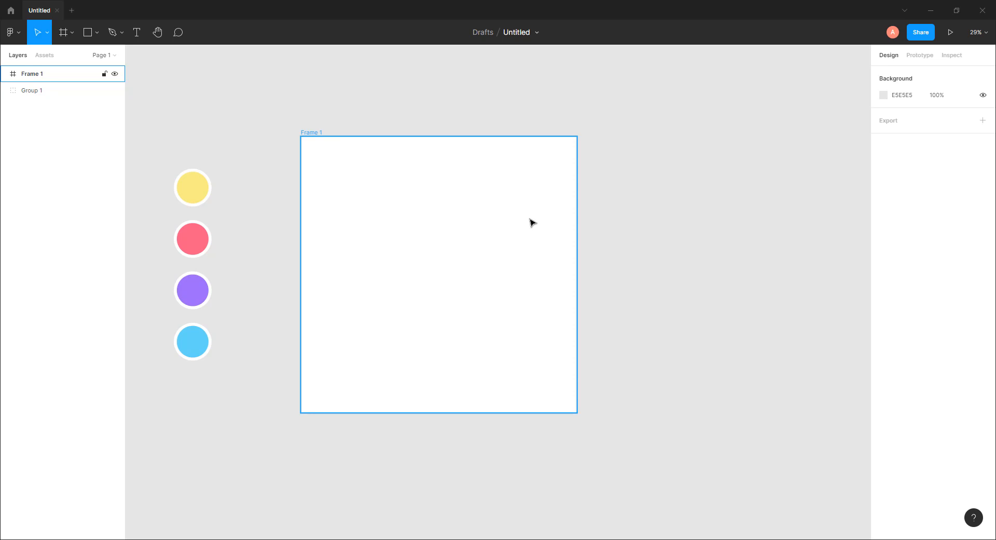
Run the Blobs plugin on the frame and move its window away from the frame's centre.
right_click(462, 206)
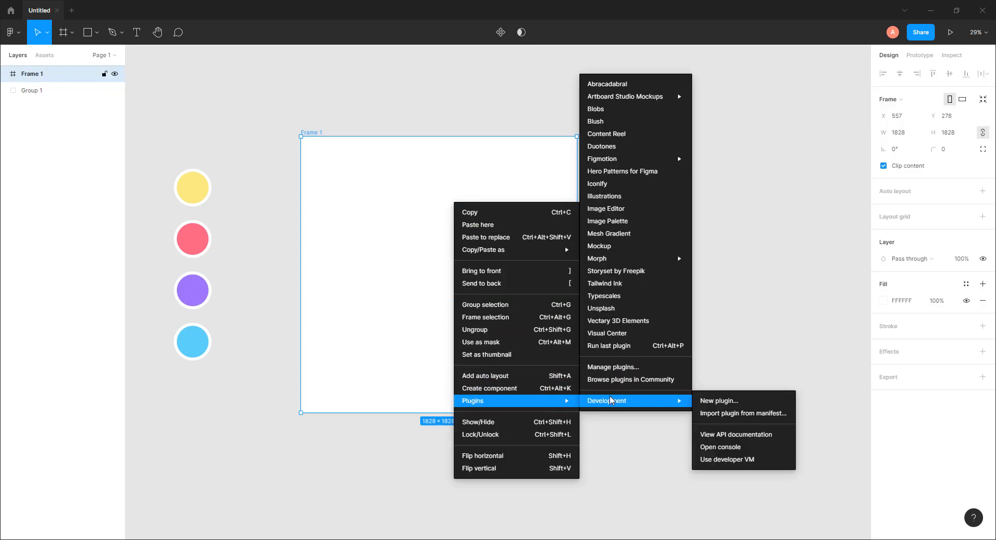
mouse_move(519, 401)
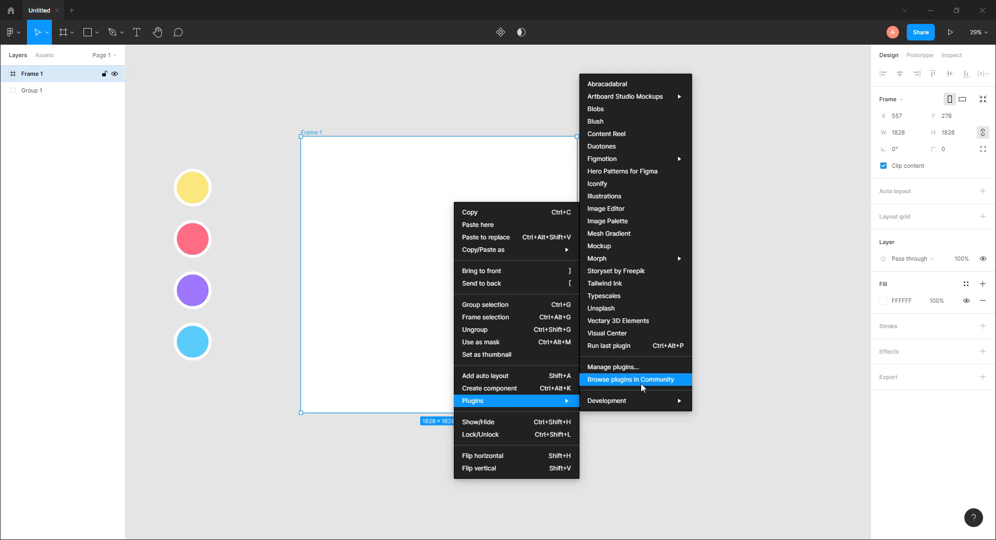
left_click(609, 108)
left_click_drag(325, 165, 609, 177)
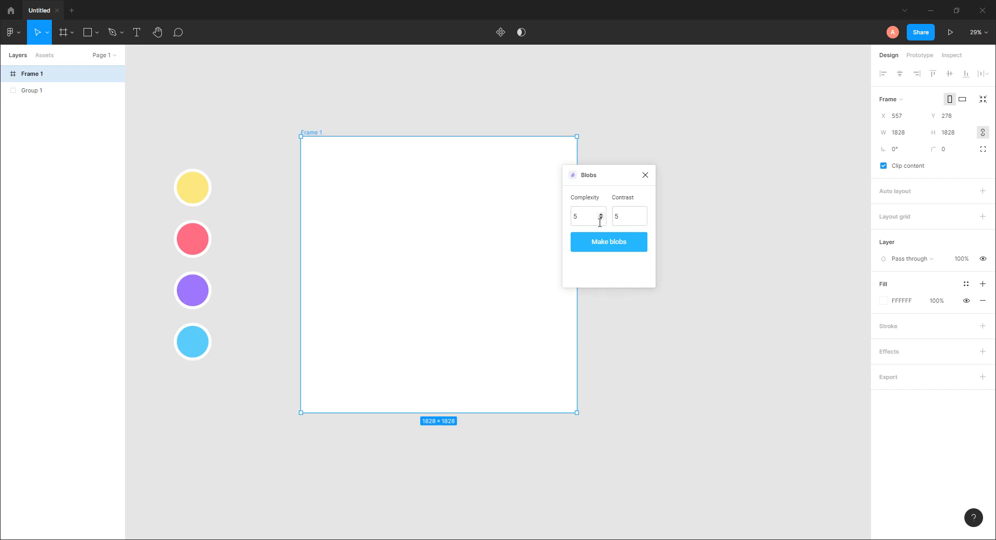
Generate a blob with complexity 10 and contrast 5, and move it into the frame's upper-left area.
left_click(601, 215)
left_click(601, 214)
left_click(602, 215)
left_click(602, 214)
left_click(602, 218)
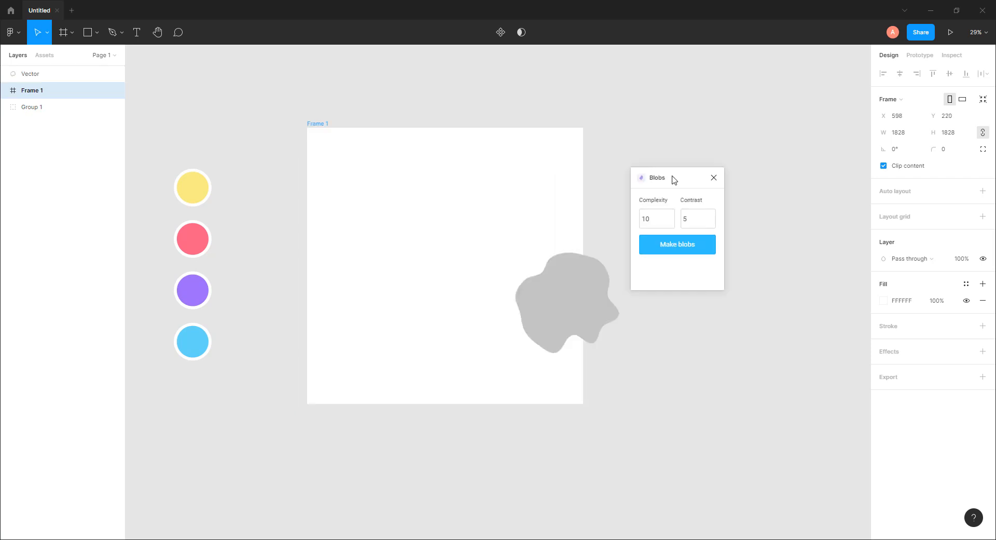
left_click_drag(671, 176, 675, 162)
left_click(589, 296)
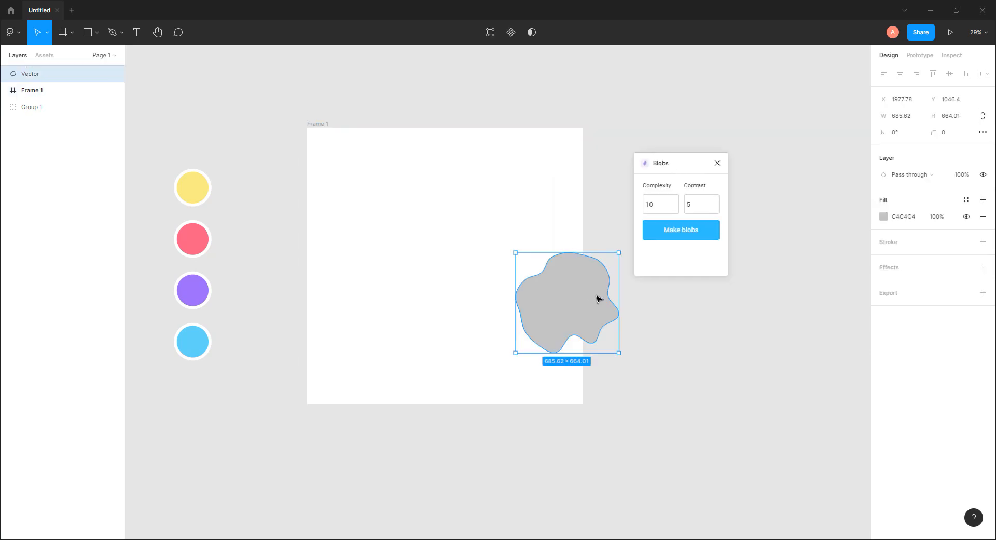
left_click_drag(595, 296, 393, 211)
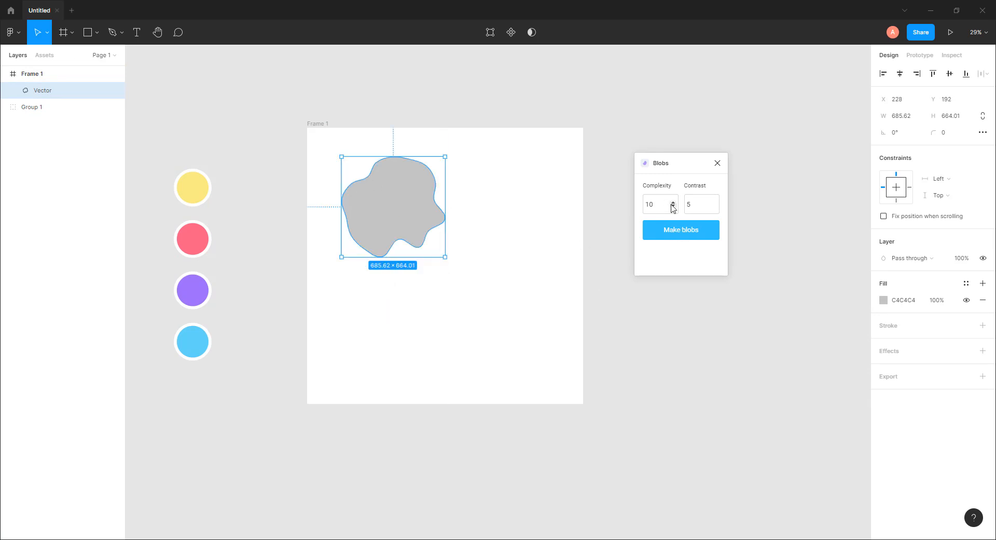
Generate a blob with complexity 3, enlarge it to about 1193 × 1071 and place it over the frame's lower-left corner.
double_click(673, 207)
double_click(674, 206)
left_click(674, 233)
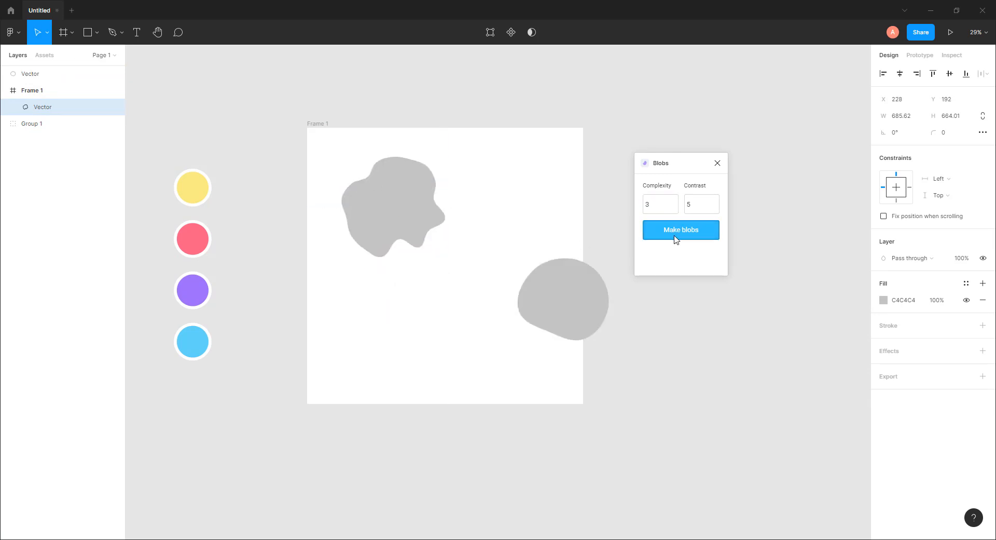
left_click(560, 301)
left_click_drag(548, 311, 443, 349)
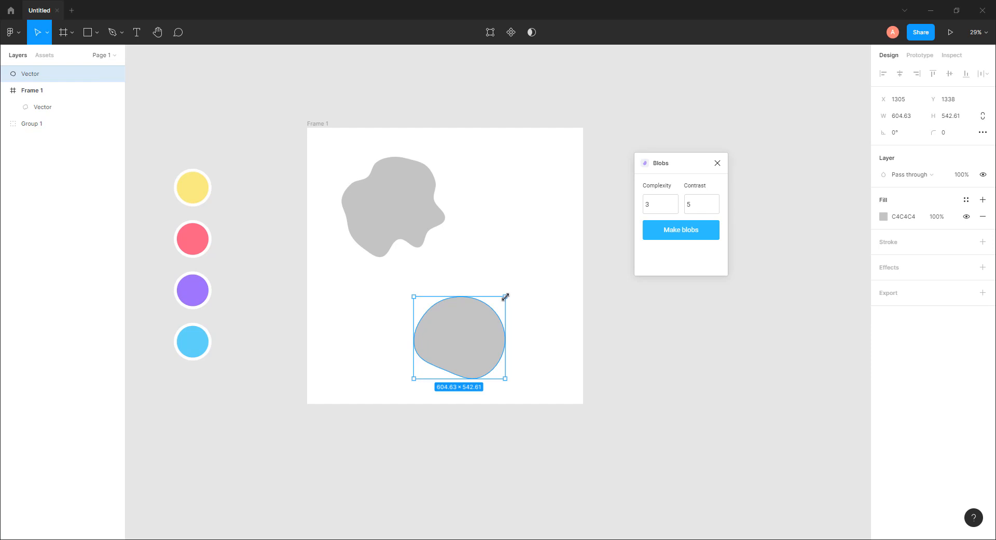
left_click_drag(507, 297, 594, 216)
left_click_drag(540, 265, 381, 335)
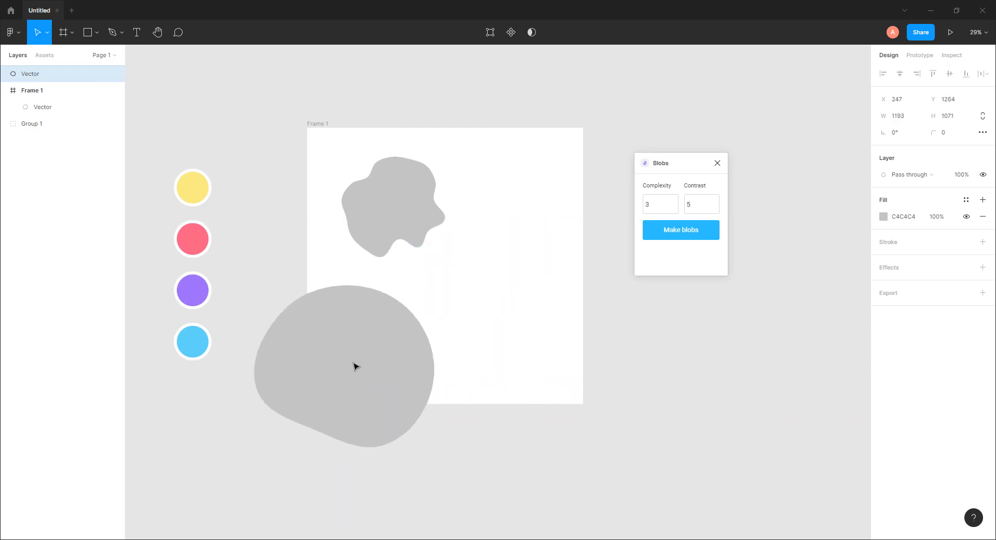
Enlarge the wavy blob to about 958 × 928 and move it over the frame's upper-left corner.
left_click(390, 248)
left_click_drag(438, 253, 470, 295)
left_click_drag(411, 239, 341, 181)
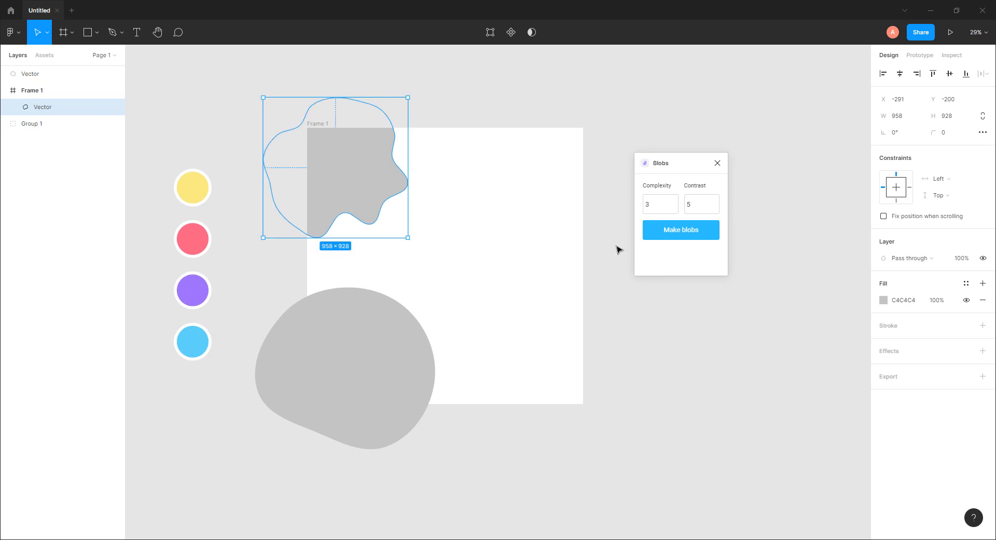
Generate a third blob with complexity 3 and contrast 5.
left_click(377, 339)
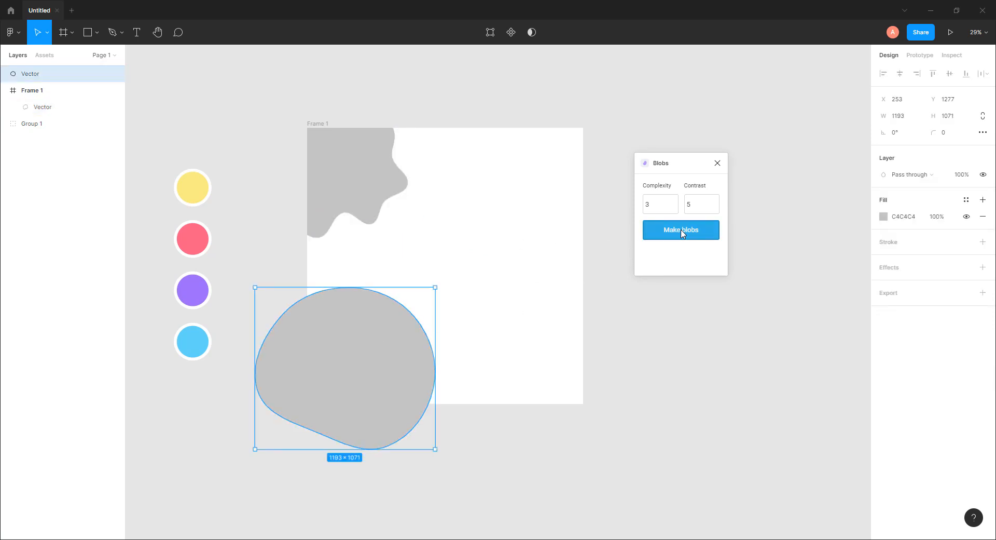
left_click(657, 231)
left_click(564, 302)
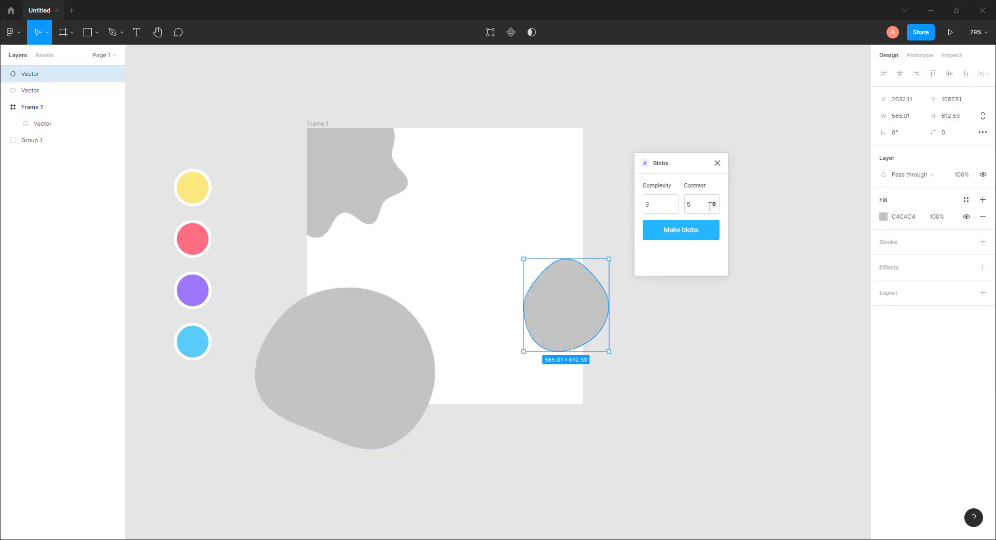
Generate a fourth blob with complexity 8 and contrast 1.
left_click(715, 207)
left_click(715, 207)
left_click(715, 207)
left_click(715, 206)
left_click(673, 203)
left_click(674, 203)
left_click(673, 202)
left_click(673, 202)
left_click(673, 202)
left_click(678, 230)
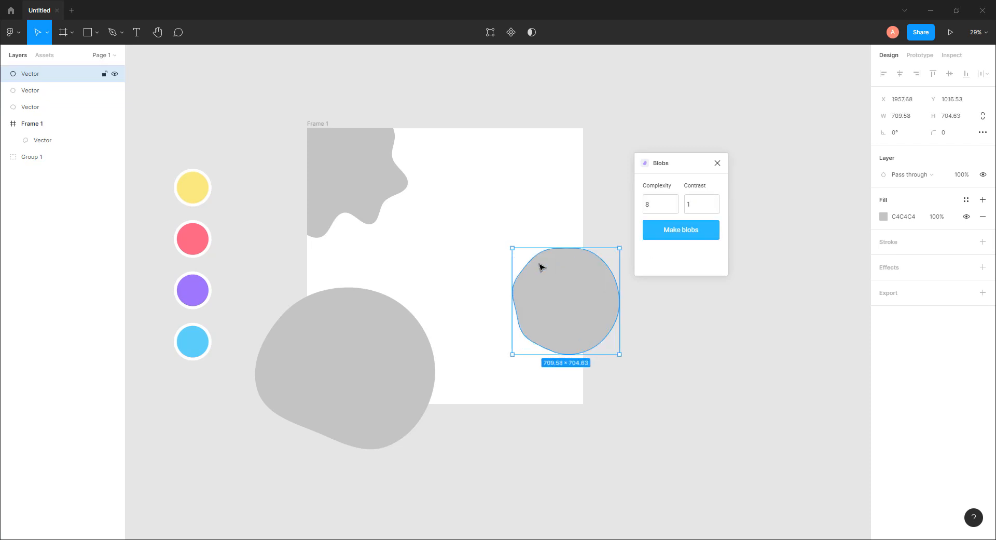
Enlarge the newest blob to about 1709 × 1697 and place it over the frame's upper-right corner.
left_click_drag(540, 267, 429, 180)
left_click_drag(512, 164, 658, 84)
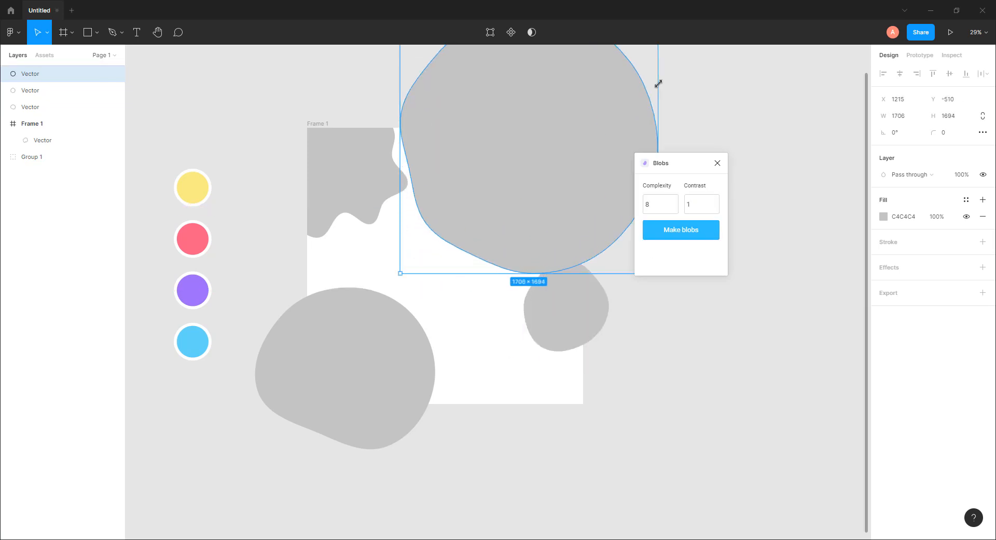
left_click_drag(567, 154, 535, 202)
Enlarge the wavy blob to about 1409 × 1365 and fit the small blob over the lower-right corner at about 1313 × 1424.
left_click(356, 188)
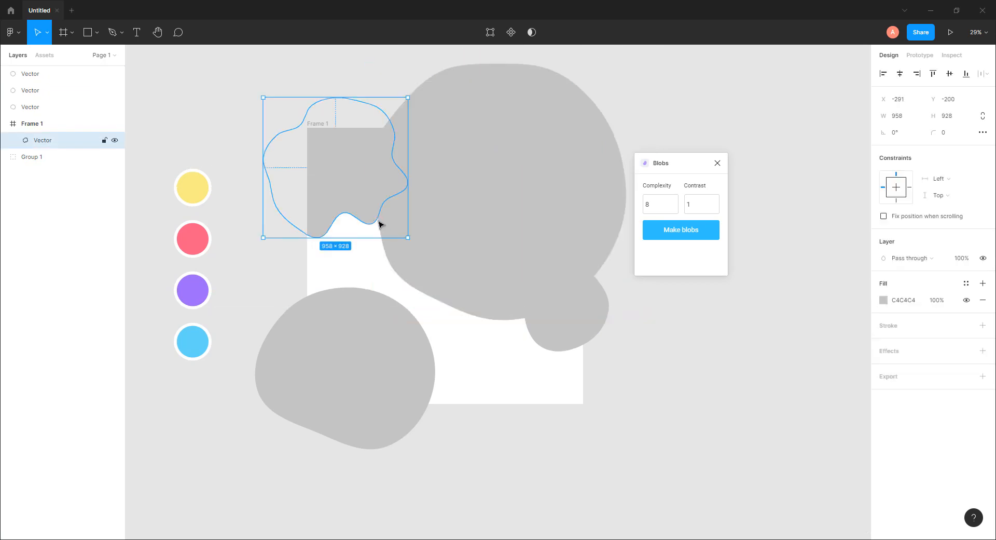
left_click_drag(407, 230, 377, 214)
left_click_drag(564, 317, 545, 369)
left_click_drag(498, 319, 524, 366)
Enlarge the lower-left blob to about 1500 × 1347 and shift it so the blobs together cover the frame.
left_click(323, 348)
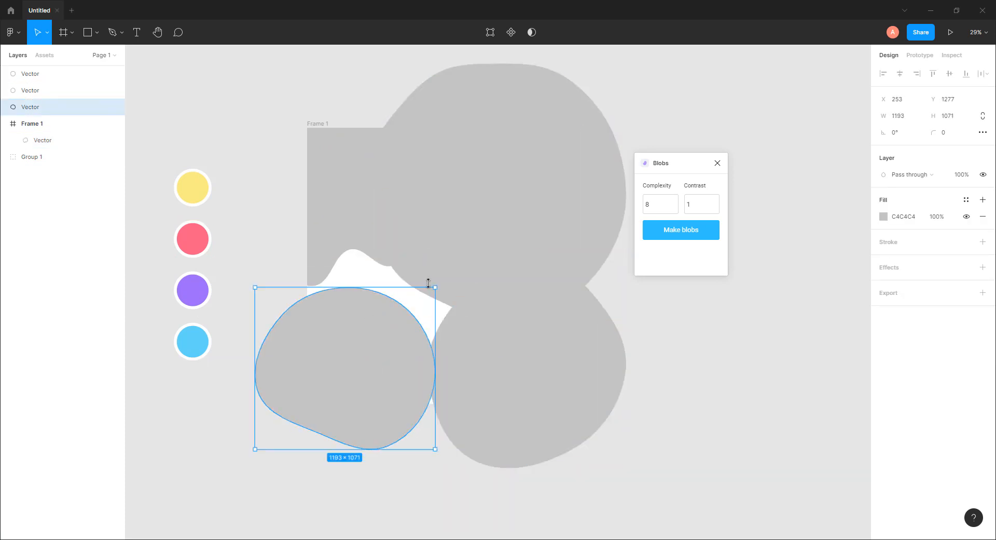
left_click_drag(437, 285, 483, 245)
mouse_move(407, 305)
left_mouse_down()
mouse_move(403, 278)
mouse_move(401, 307)
left_mouse_up()
left_click(294, 123)
left_click_drag(378, 191, 603, 378)
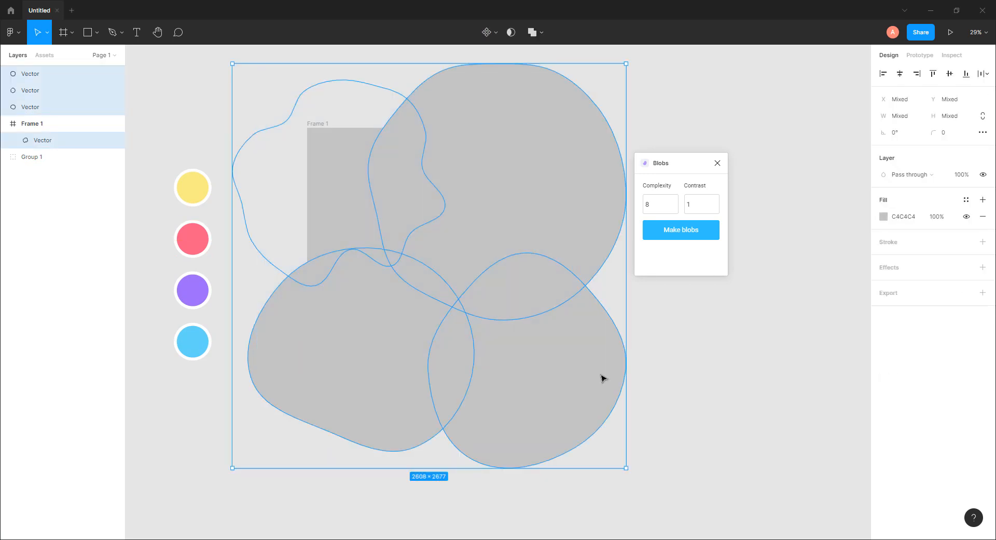
left_click(674, 353)
Fill the upper-left wavy blob with the yellow sampled from the palette circle.
left_click(496, 347)
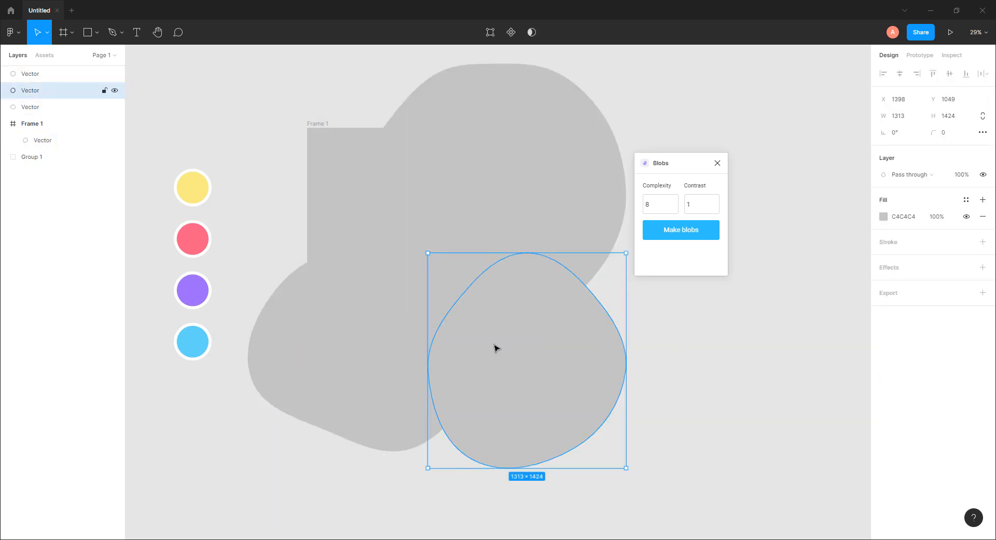
left_click(394, 178)
left_click(884, 300)
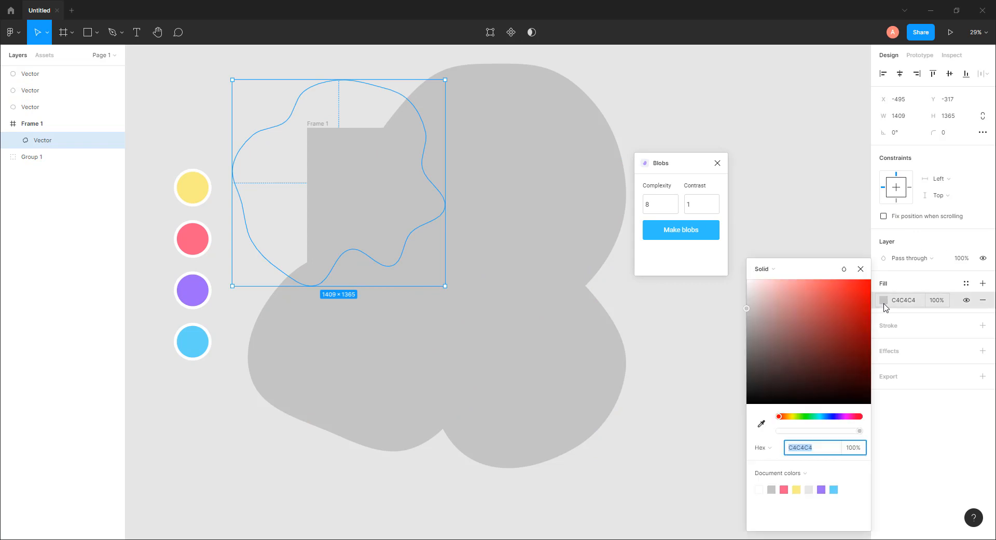
left_click(761, 423)
left_click(192, 187)
Fill the upper-right blob with the pink sampled from the palette circle.
left_click(527, 197)
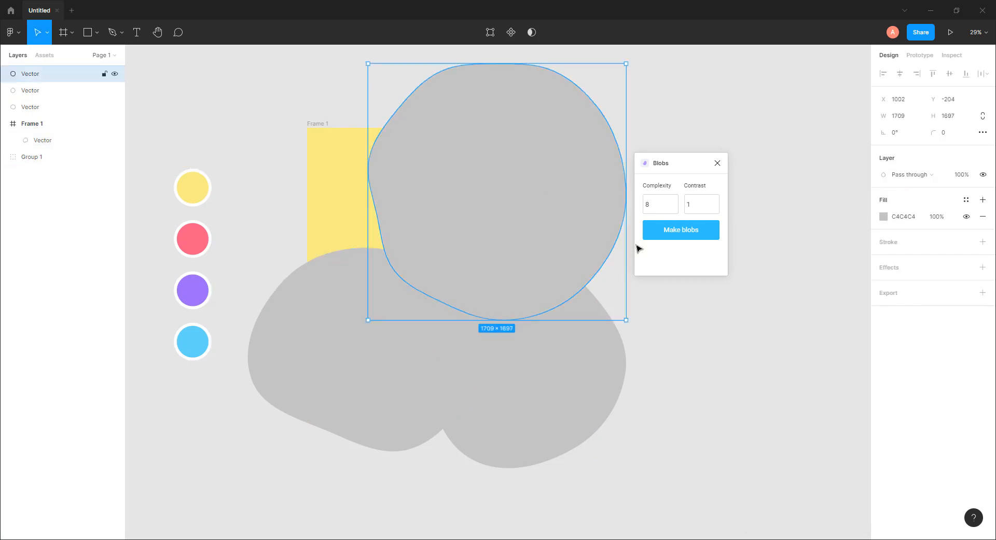
left_click(884, 216)
left_click(761, 374)
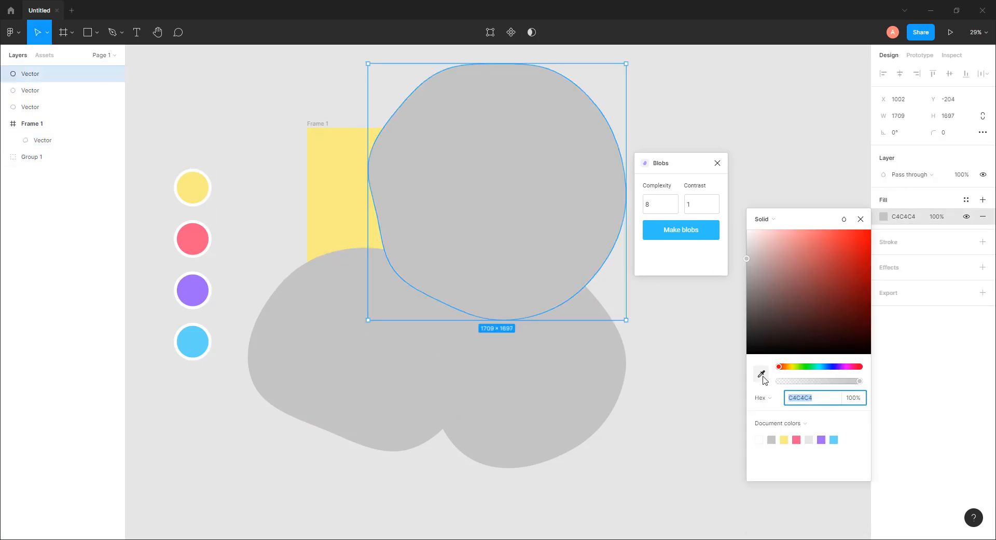
left_click(207, 237)
Move the three blob layers outside Frame 1 into the frame so it clips them.
left_click(325, 151)
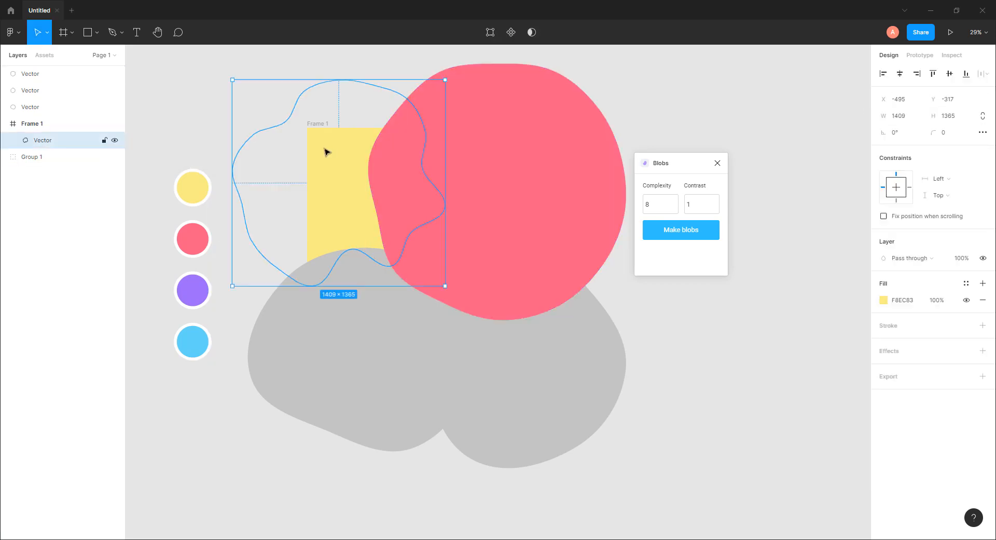
left_click(40, 90)
left_click(40, 74)
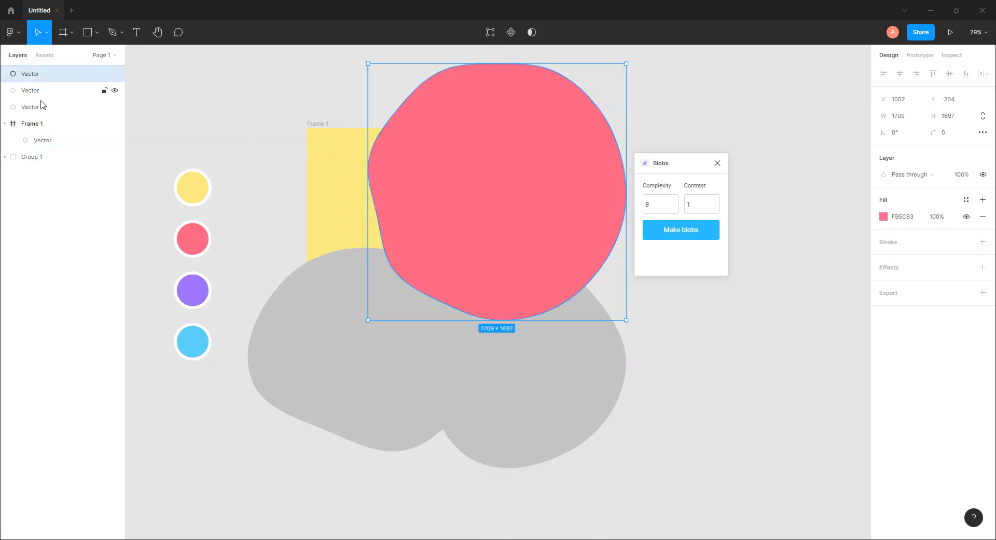
left_click(40, 107, "shift")
left_click_drag(45, 134, 45, 136)
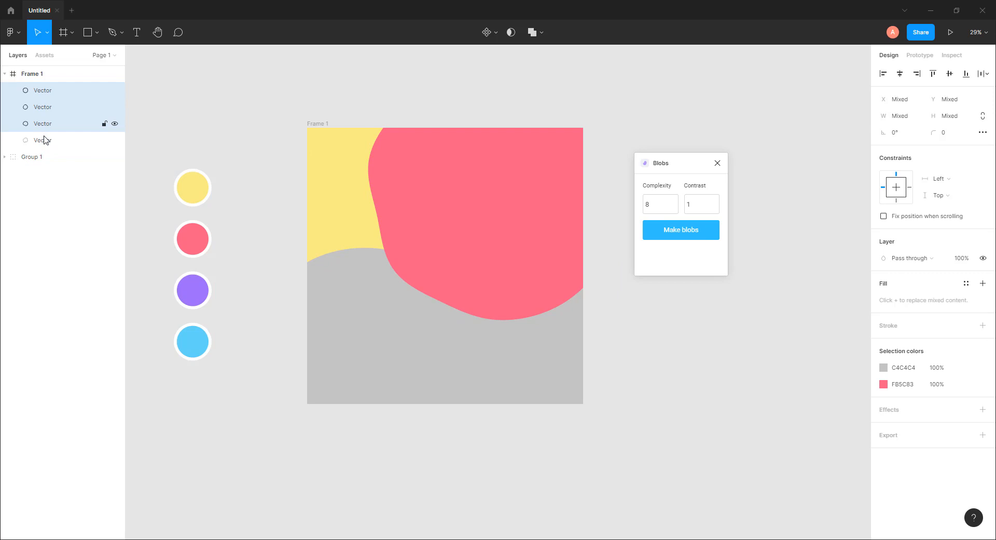
Bring the yellow blob's layer above the other blobs in Frame 1.
left_click(42, 140)
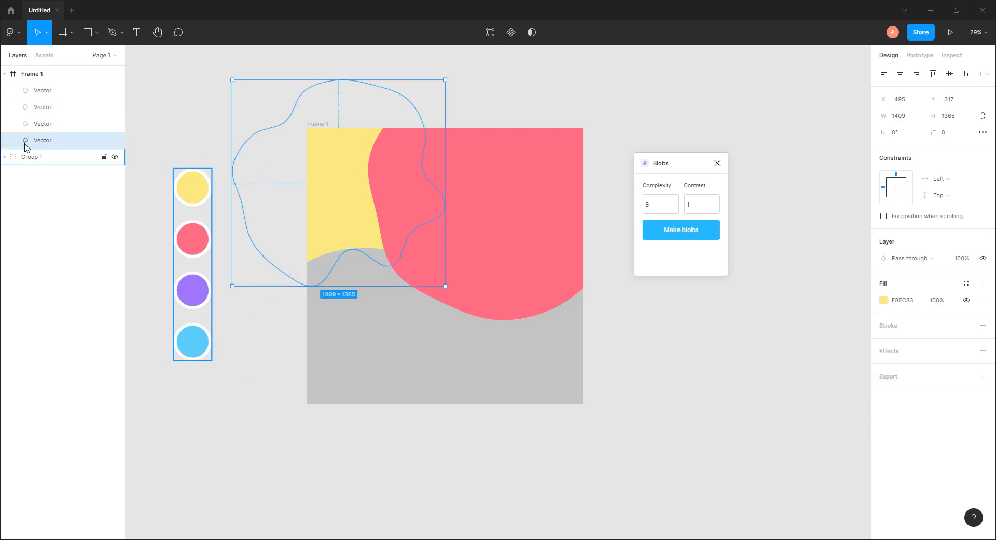
left_click_drag(43, 142, 45, 90)
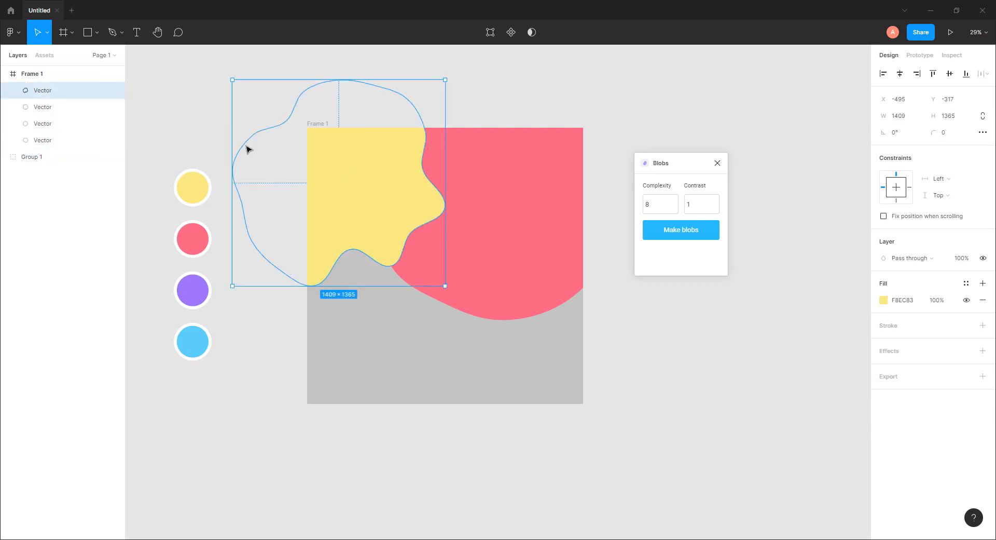
left_click(216, 139)
Fill the lower-left blob with the purple sampled from the palette circle.
left_click(387, 310)
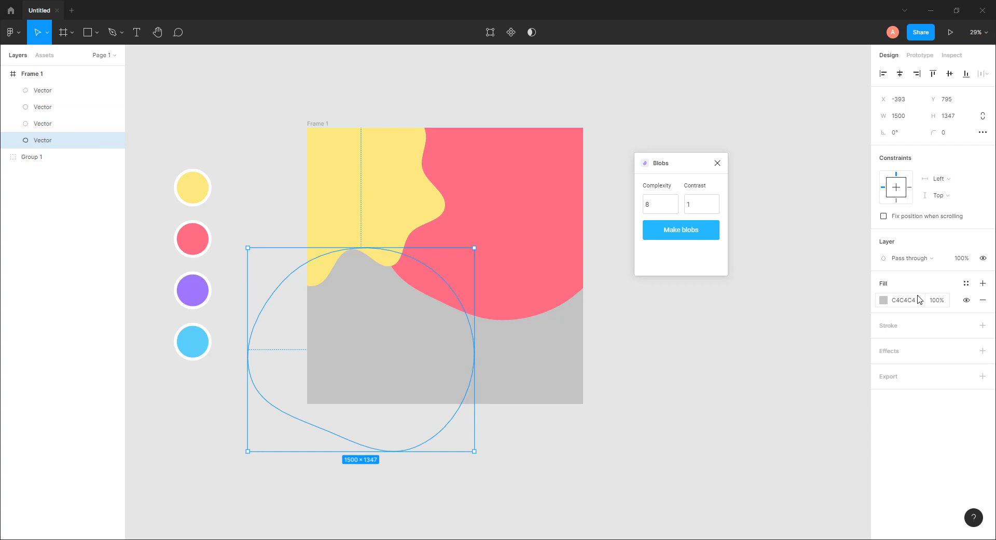
left_click(883, 300)
left_click(762, 423)
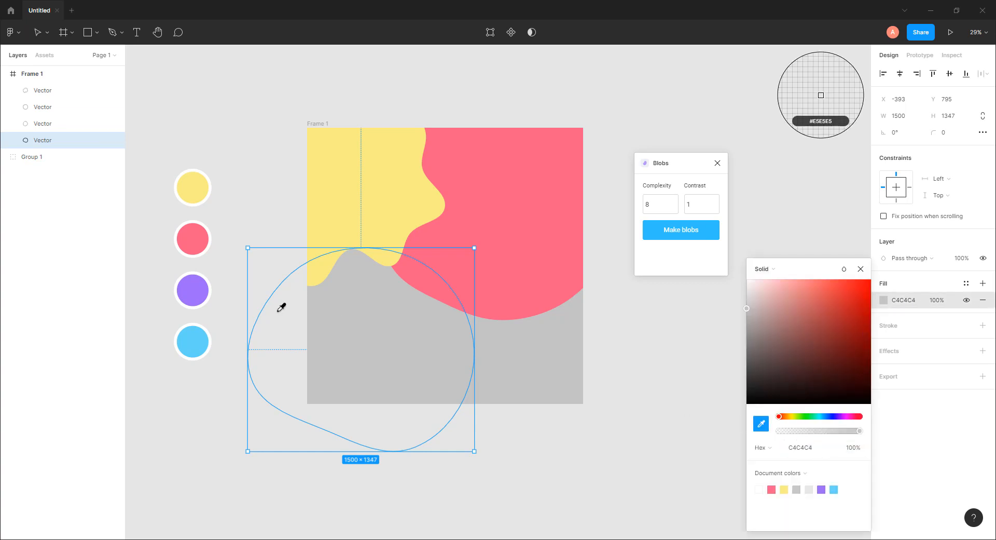
left_click(197, 292)
Fill the lower-right blob with the light blue sampled from the palette circle.
left_click(567, 378)
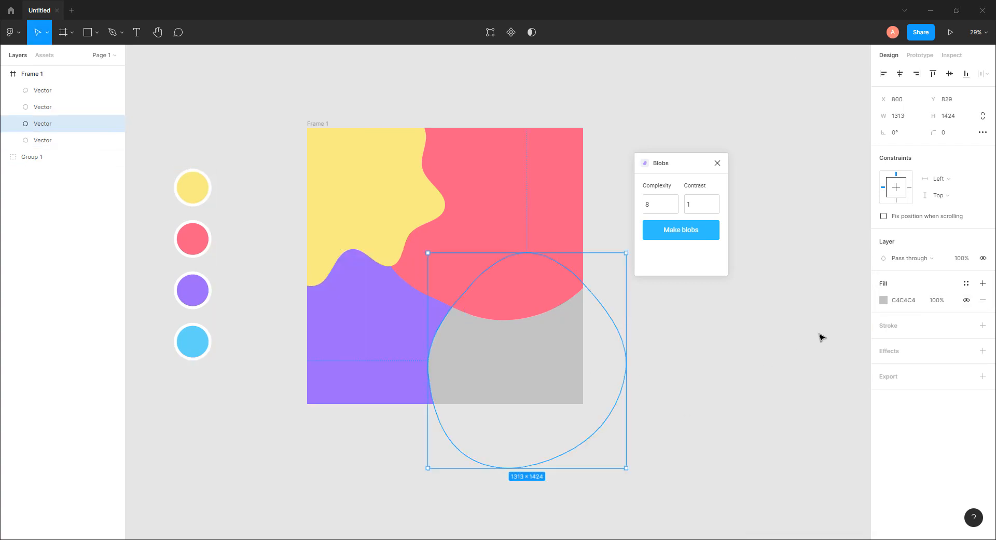
left_click(884, 300)
left_click(761, 423)
left_click(192, 342)
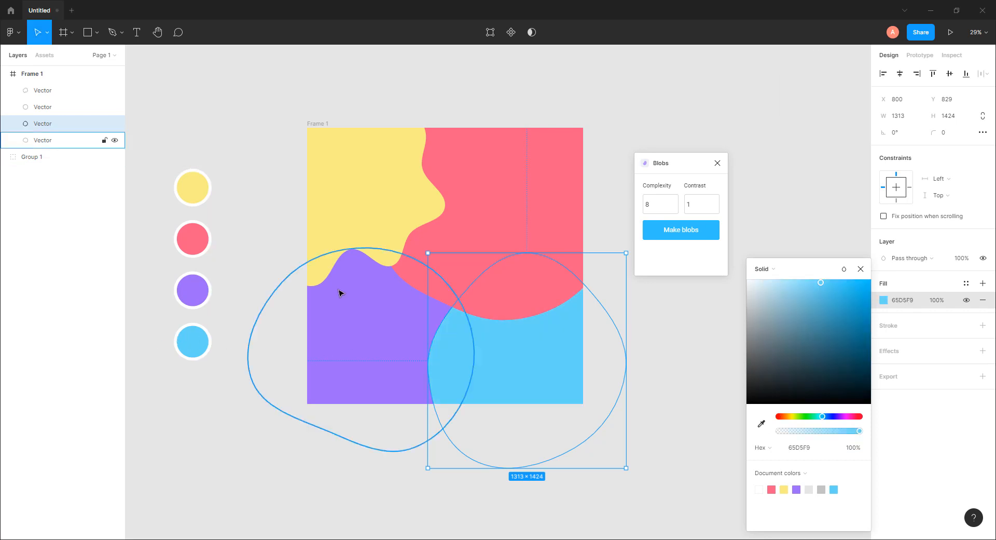
left_click(289, 254)
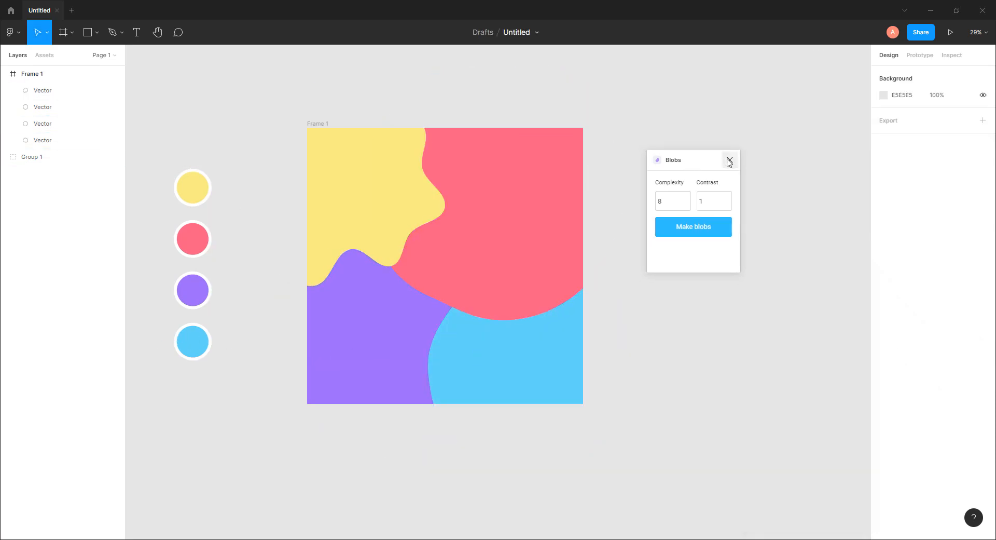
Close the Blobs plugin and add a Layer blur effect to all four blobs in Frame 1.
left_click(718, 163)
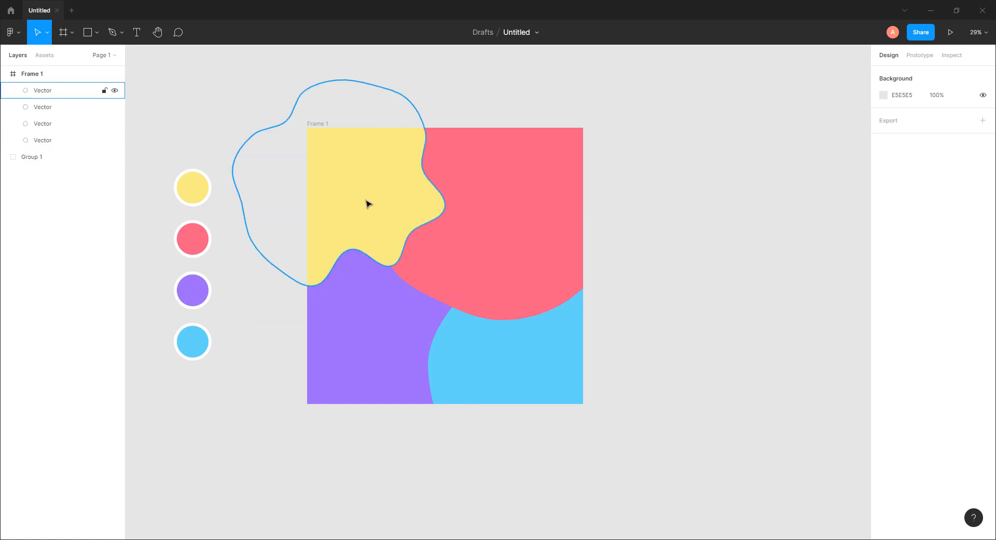
left_click_drag(271, 94, 615, 404)
left_click(712, 353)
left_click(569, 220)
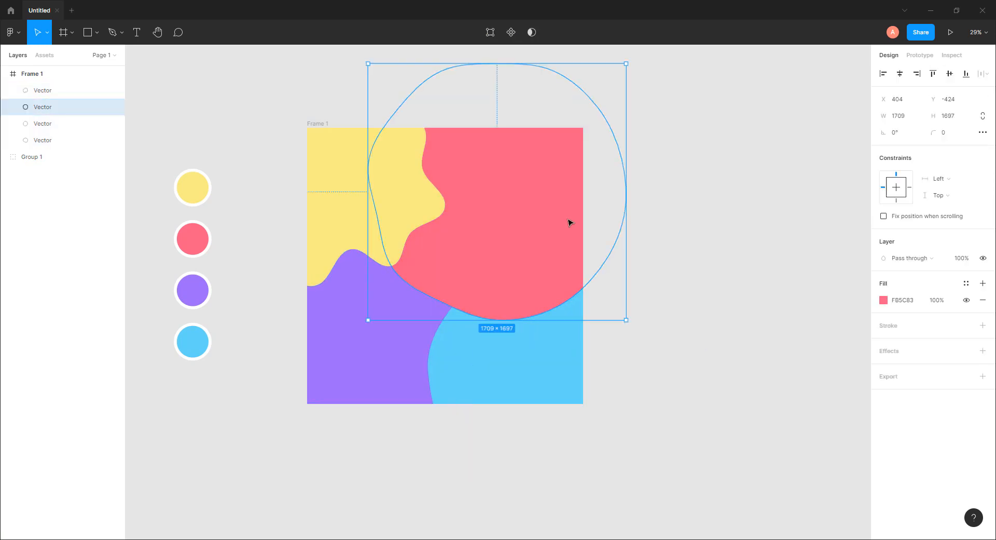
left_click(352, 220, "shift")
left_click(351, 331, "shift")
left_click(507, 347, "shift")
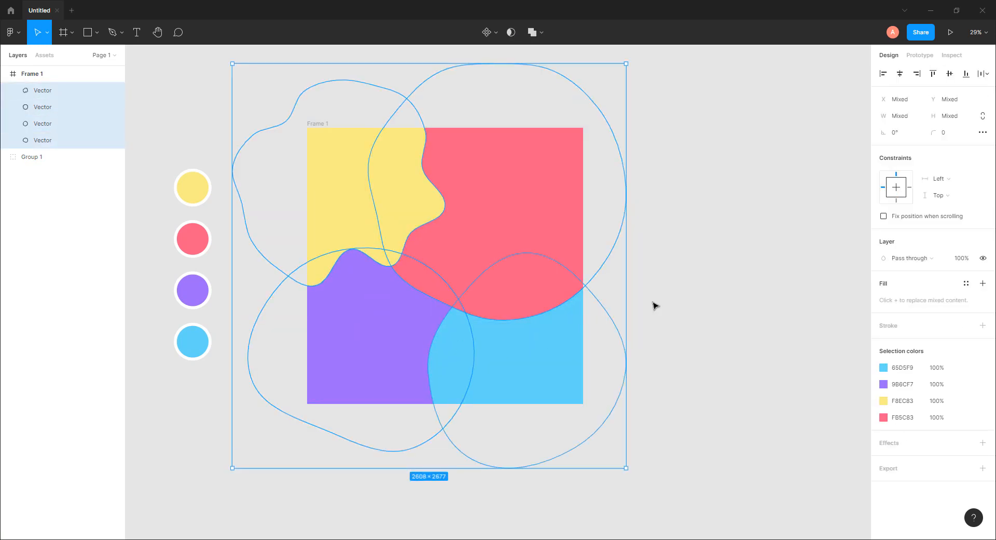
left_click(889, 443)
left_click(916, 461)
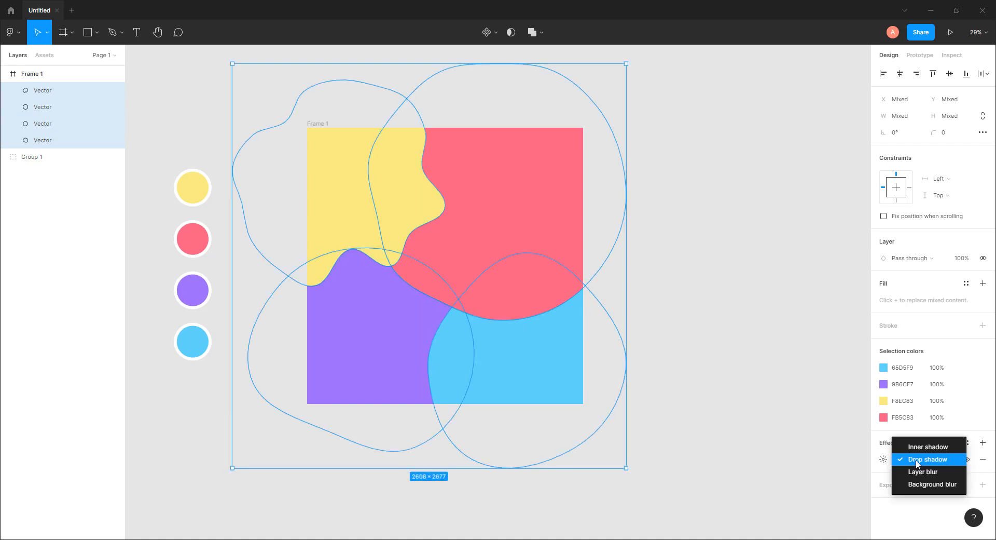
left_click(921, 475)
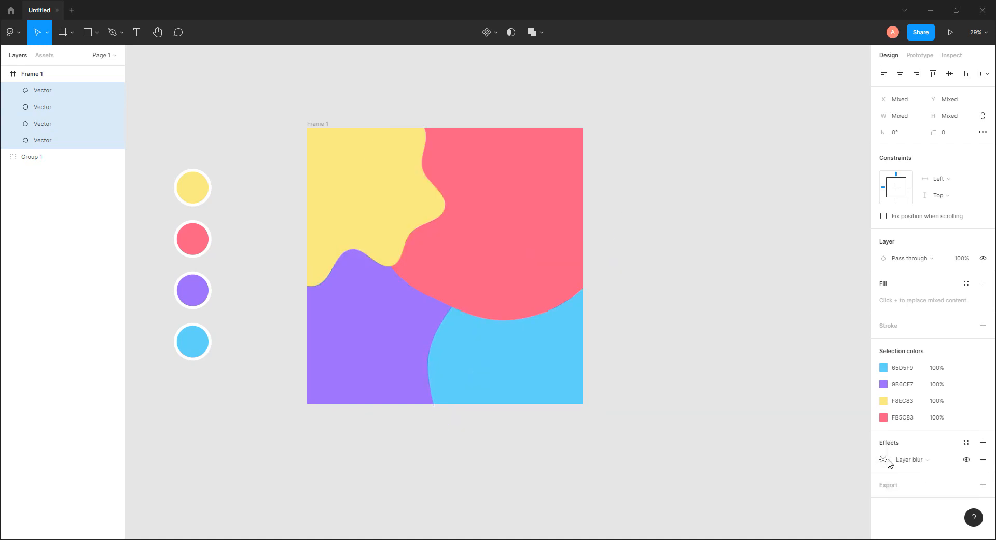
Set the layer blur of the four selected blobs to 500.
left_click(884, 460)
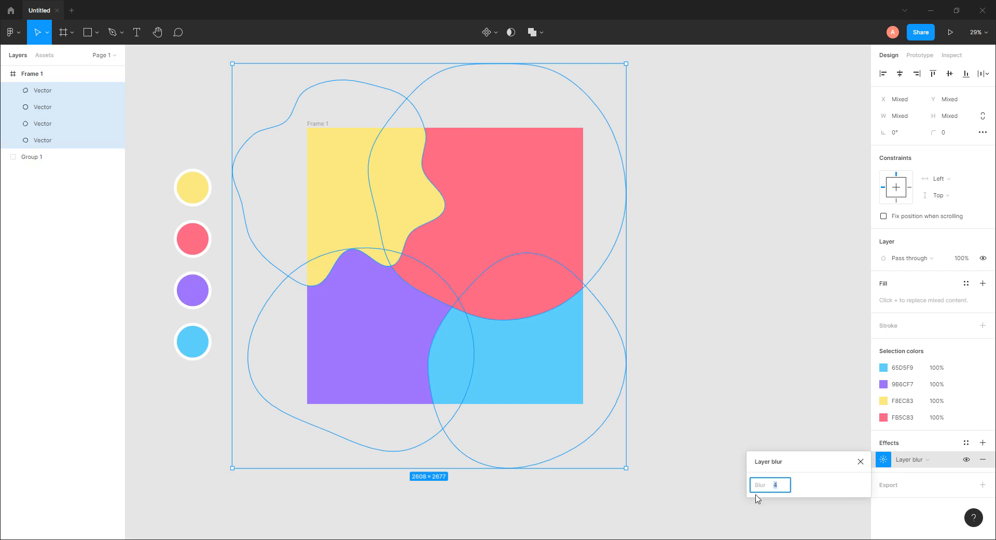
left_click_drag(760, 486, 734, 500)
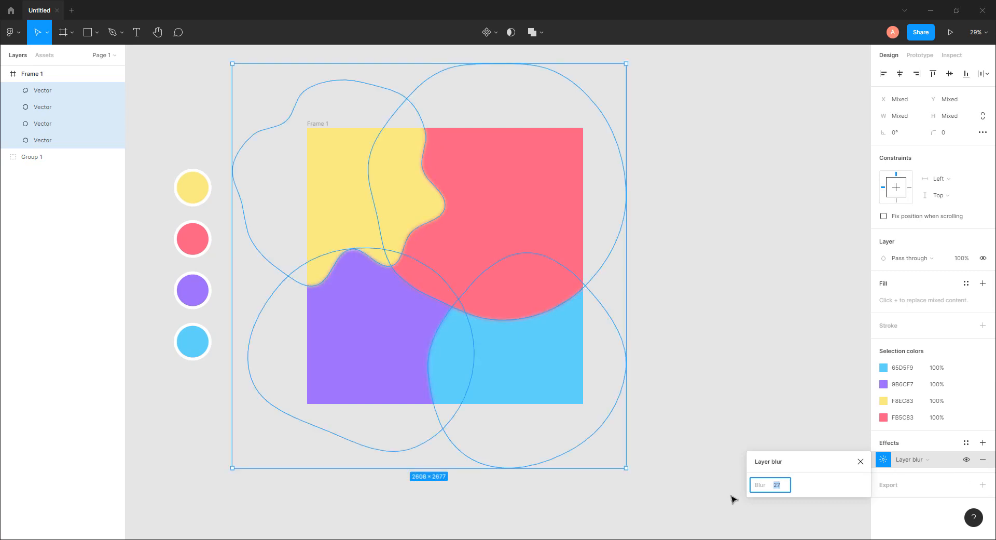
left_click(779, 487)
type("500")
key("Return")
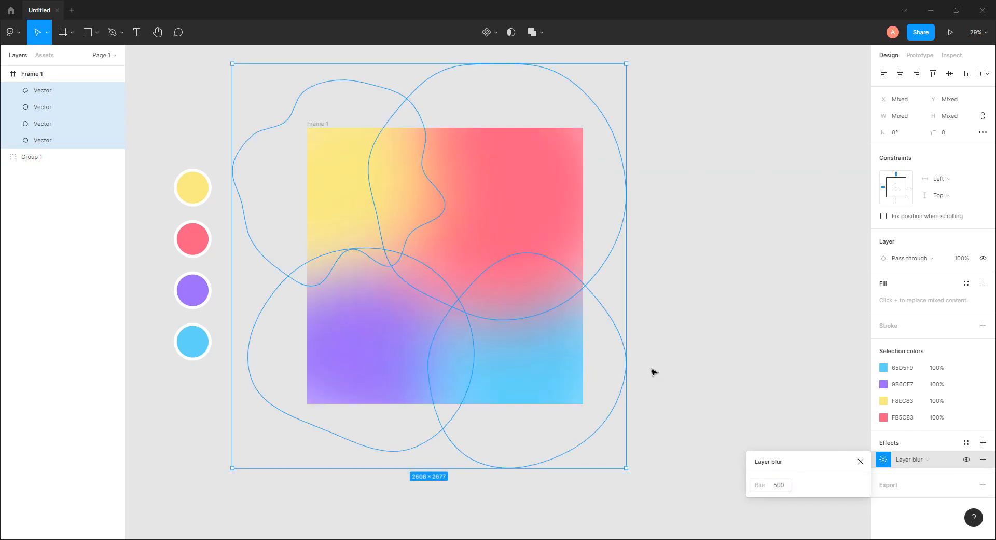
left_click(657, 281)
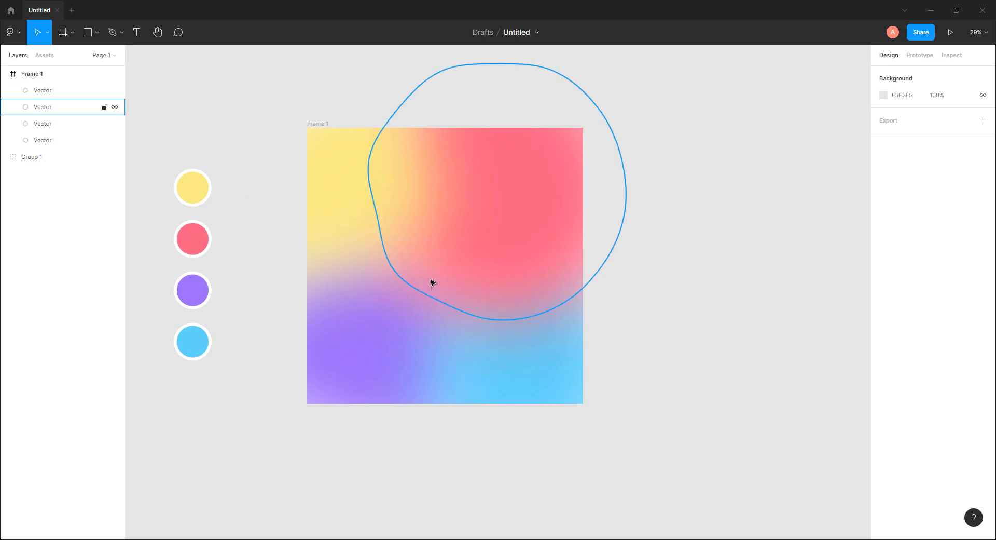
Set the yellow blob's layer blur to 200.
left_click(341, 188)
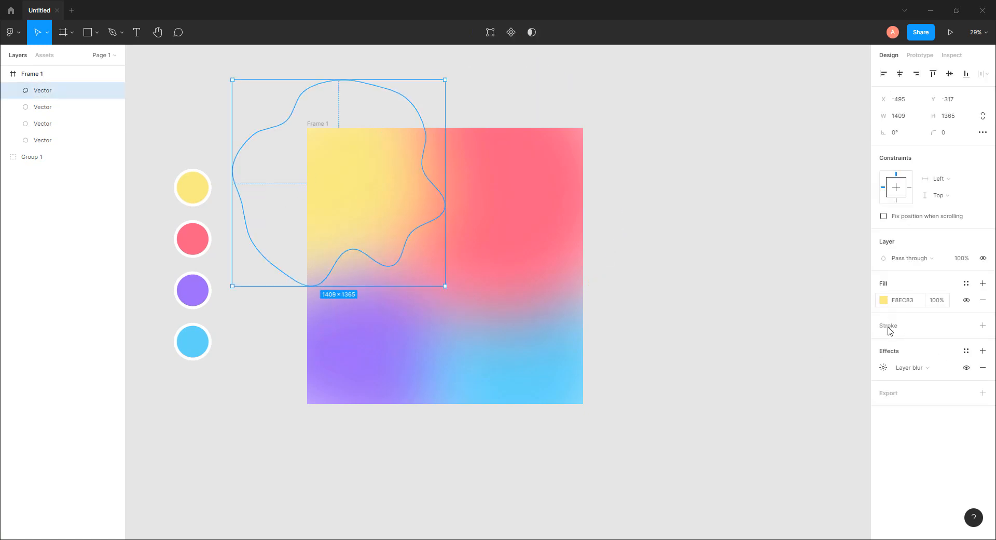
left_click(884, 369)
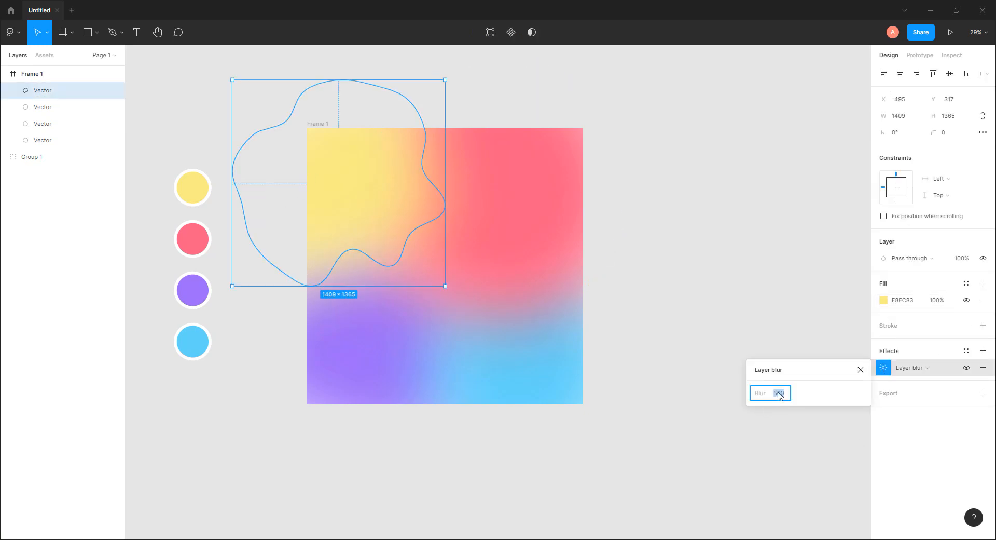
type("200")
key("Return")
left_click(649, 222)
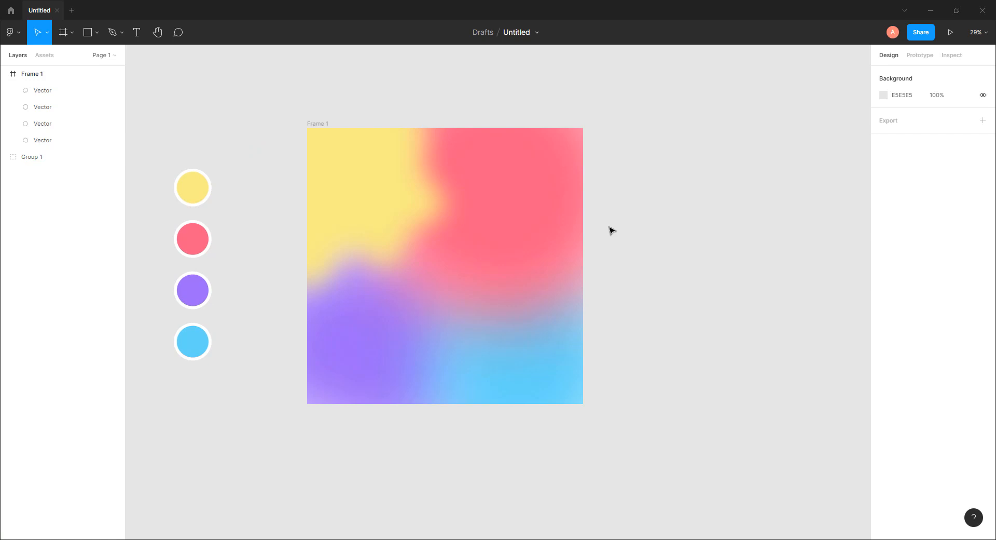
Reduce the purple blob's layer blur so its colour spreads less softly.
left_click(378, 335)
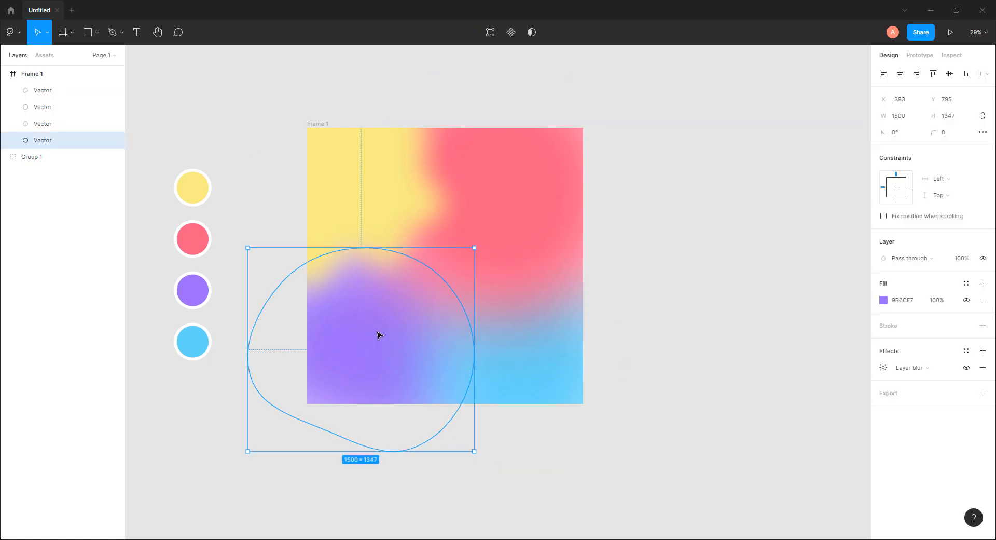
left_click(885, 369)
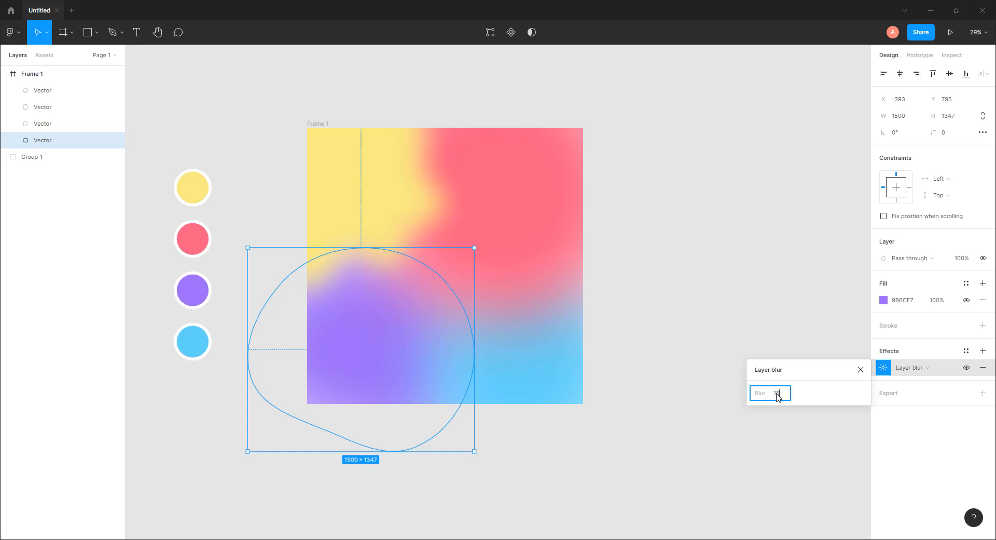
key("Return")
left_click(655, 291)
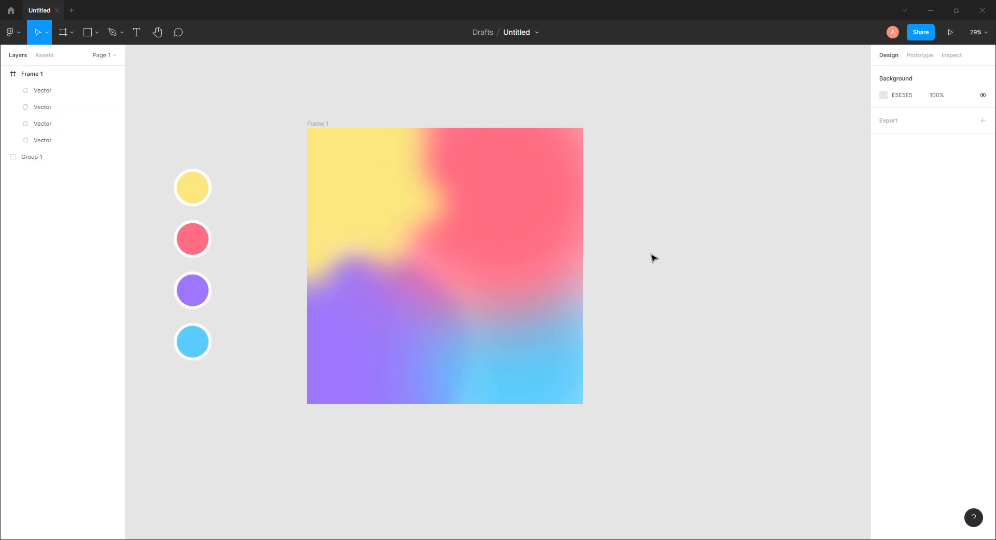
Enlarge the yellow blob proportionally toward the frame's centre to about 1735 × 1681.
left_click(389, 202)
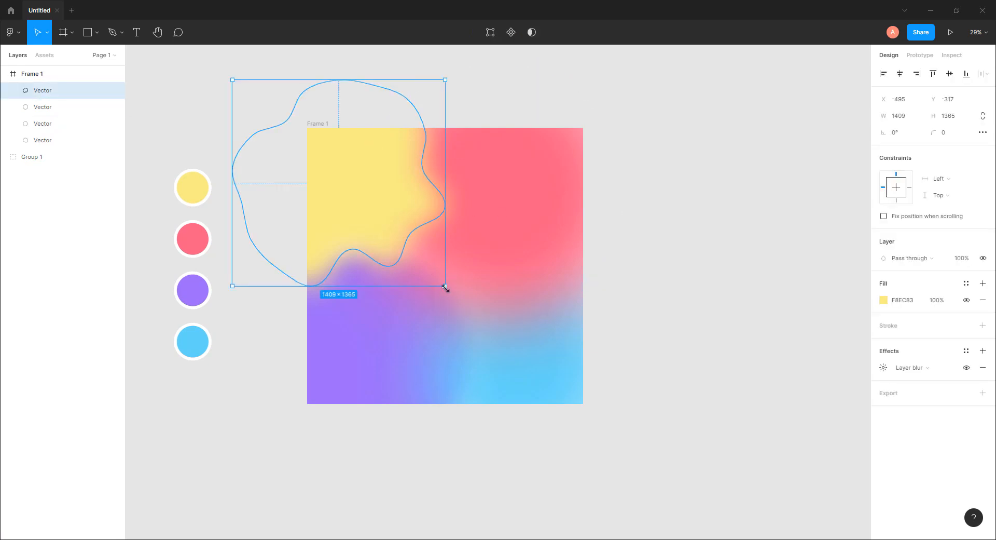
left_click_drag(445, 287, 494, 335)
left_click(629, 322)
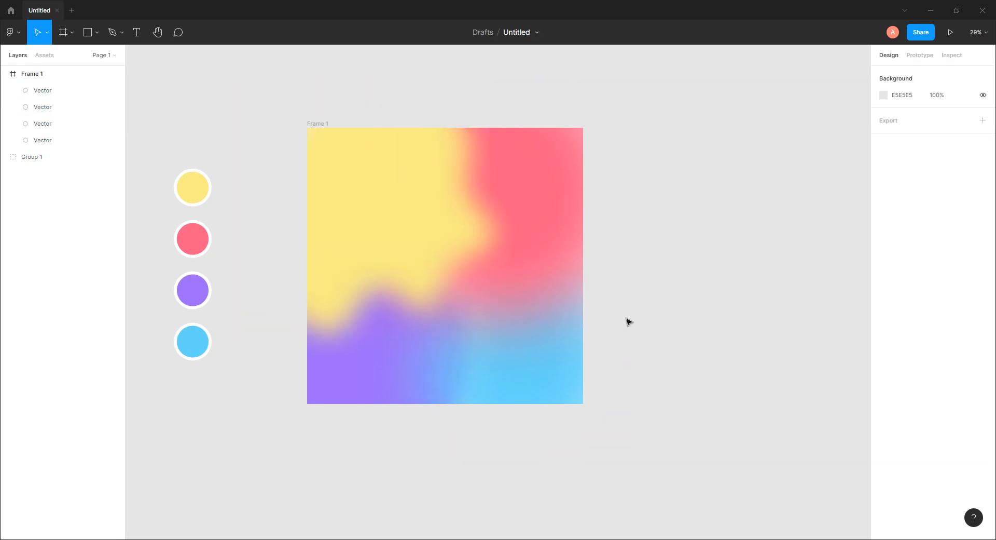
Bring the pink-red blob's layer above the yellow blob in Frame 1.
left_click(425, 239)
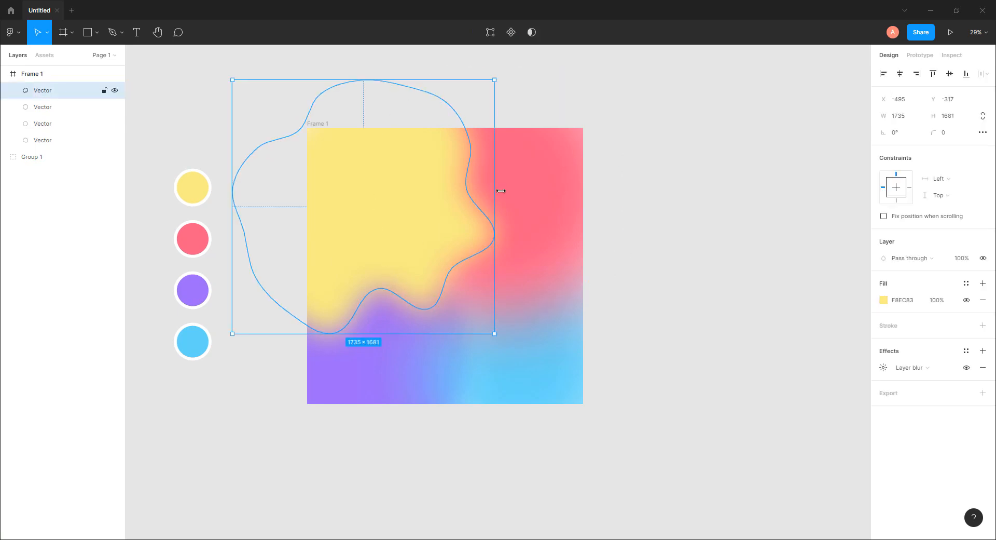
left_click(536, 173)
left_click_drag(44, 107, 43, 88)
left_click(685, 260)
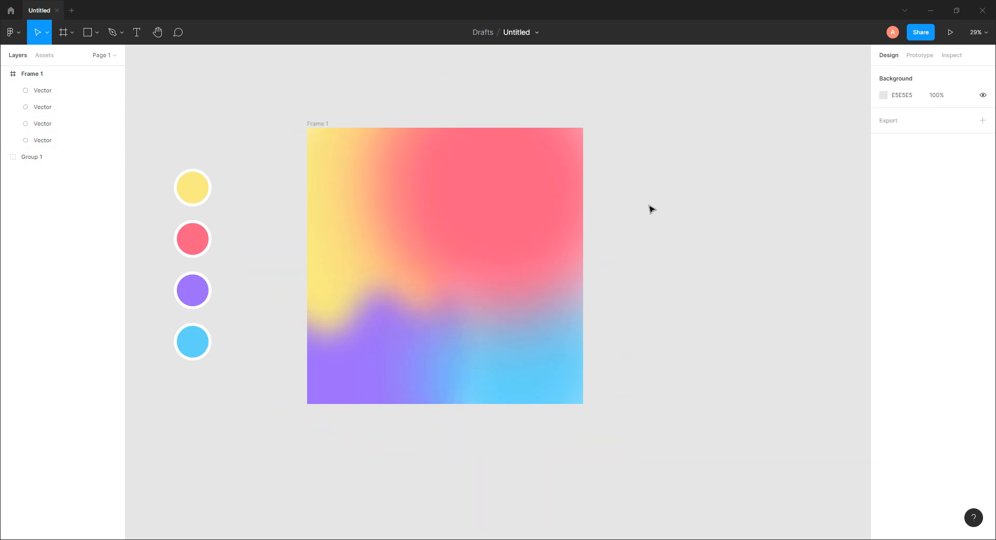
Change the pink-red blob's fill to a Linear gradient, solid near the blob's lower-left edge and fading to transparent toward the frame's upper-right corner.
left_click(545, 189)
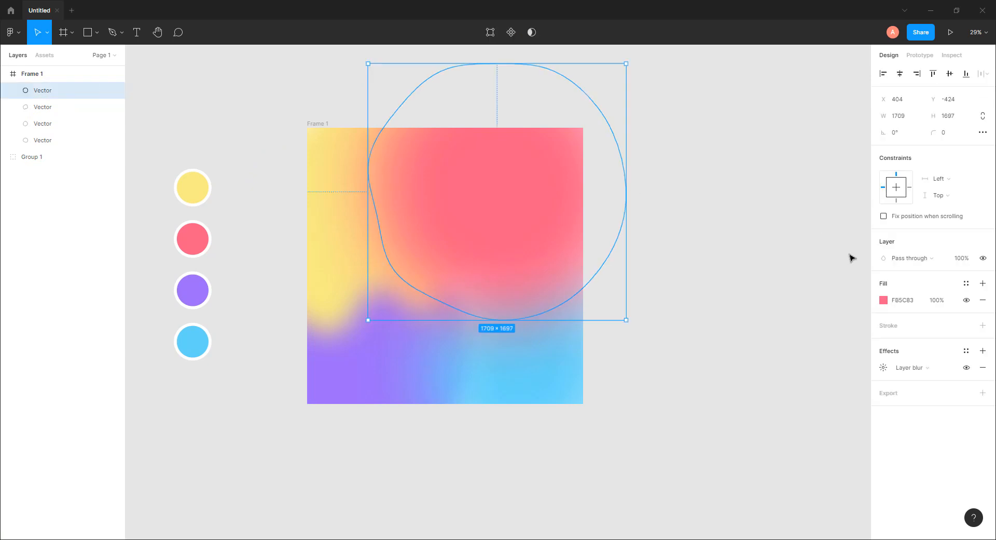
left_click(884, 300)
left_click(767, 268)
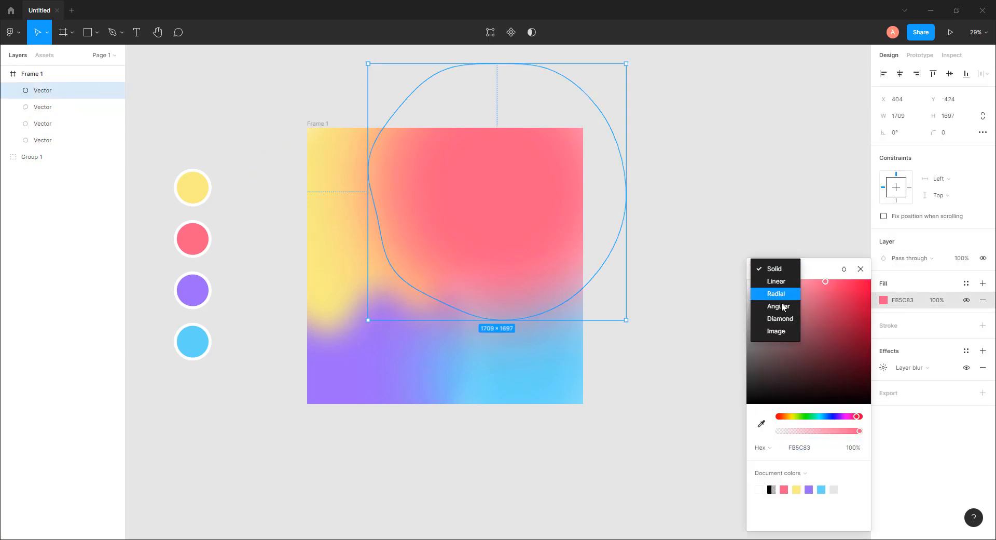
left_click(778, 282)
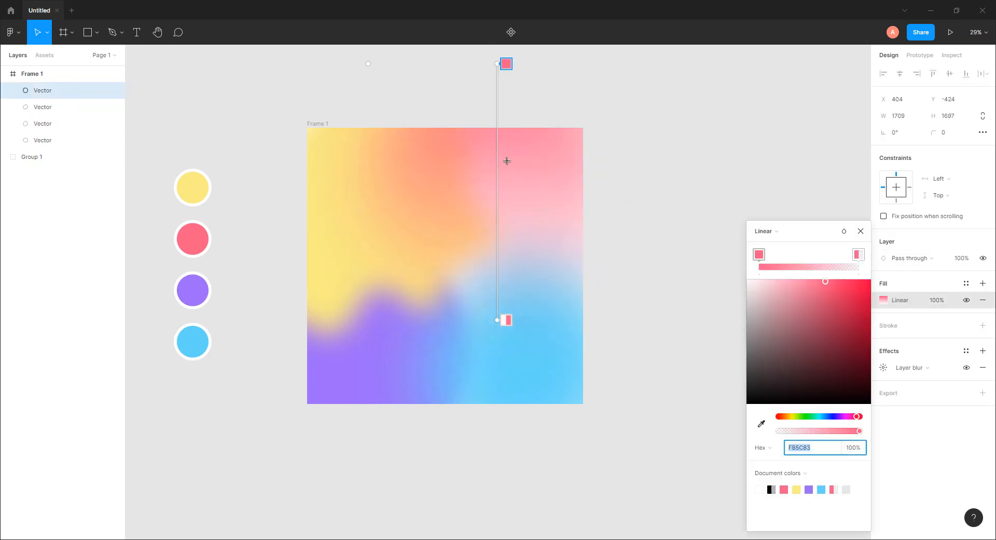
left_click_drag(499, 64, 383, 222)
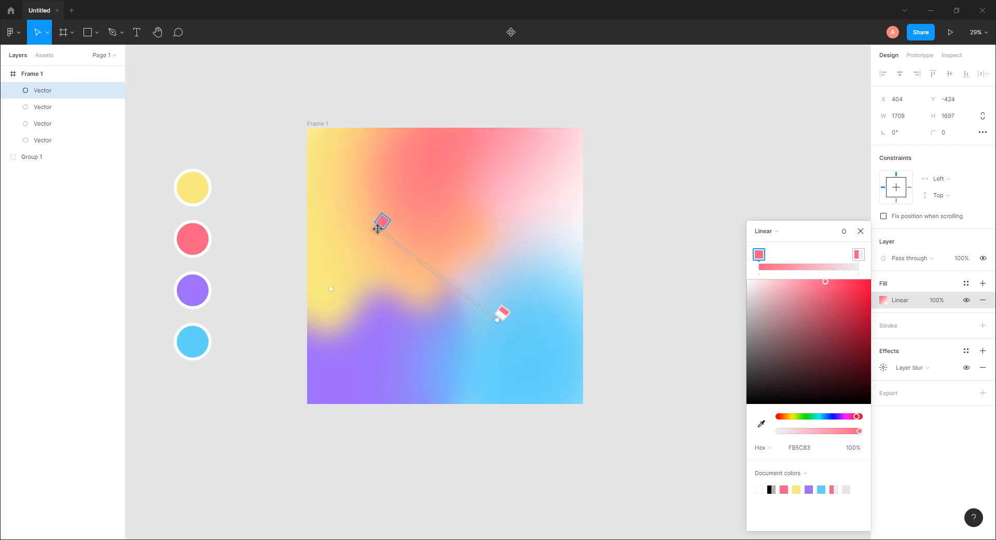
left_click_drag(497, 319, 544, 167)
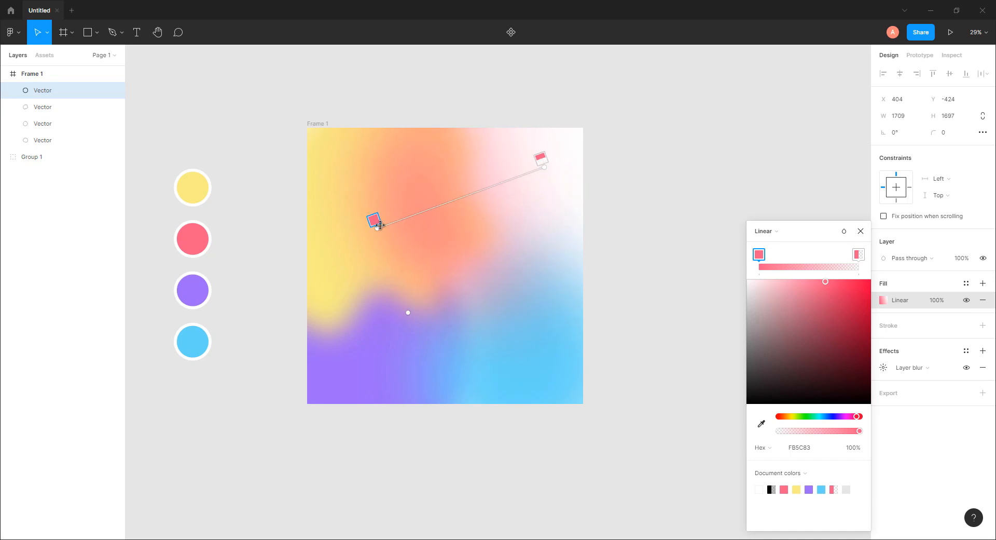
left_click_drag(376, 223, 395, 237)
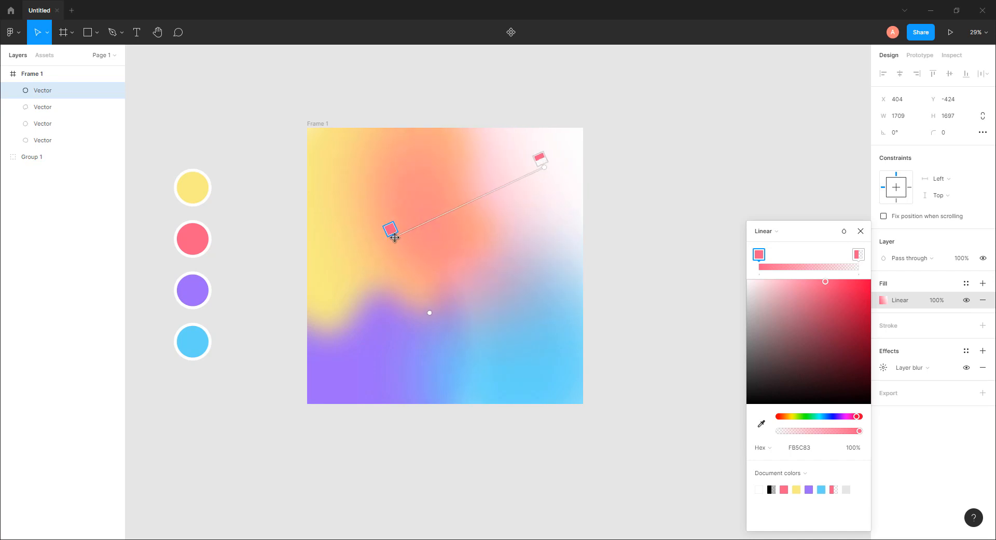
left_click(861, 231)
Lower the gradient-filled pink-red blob's layer blur to sharpen its edge.
left_click(884, 368)
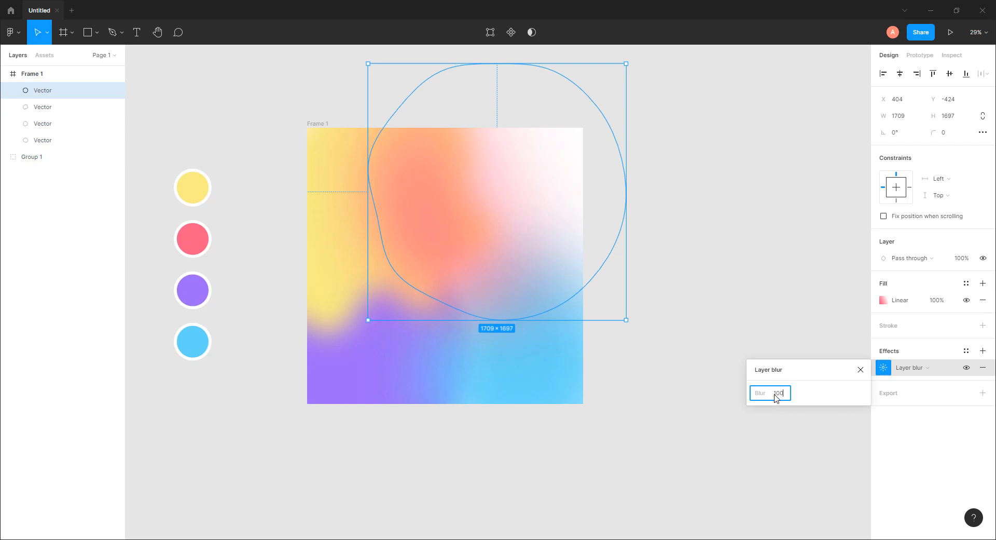
key("Return")
left_click(687, 247)
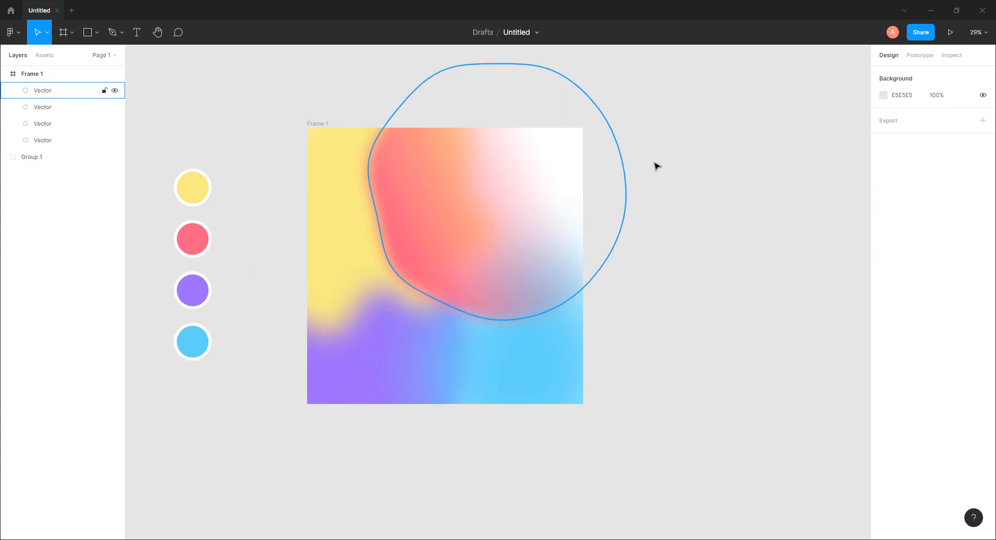
Stretch the yellow blob slightly downward over the purple blob.
left_click(333, 261)
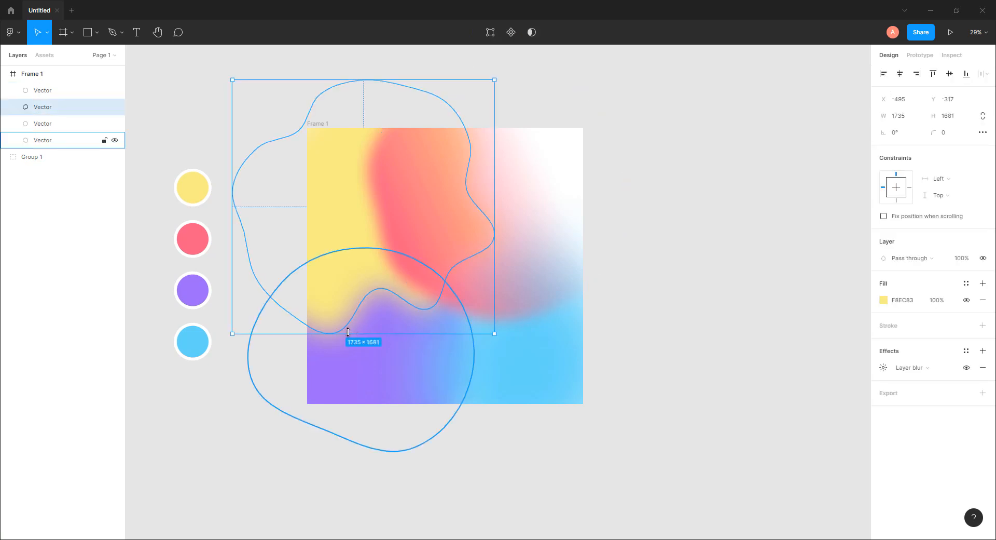
left_click_drag(331, 334, 348, 355)
left_click(720, 302)
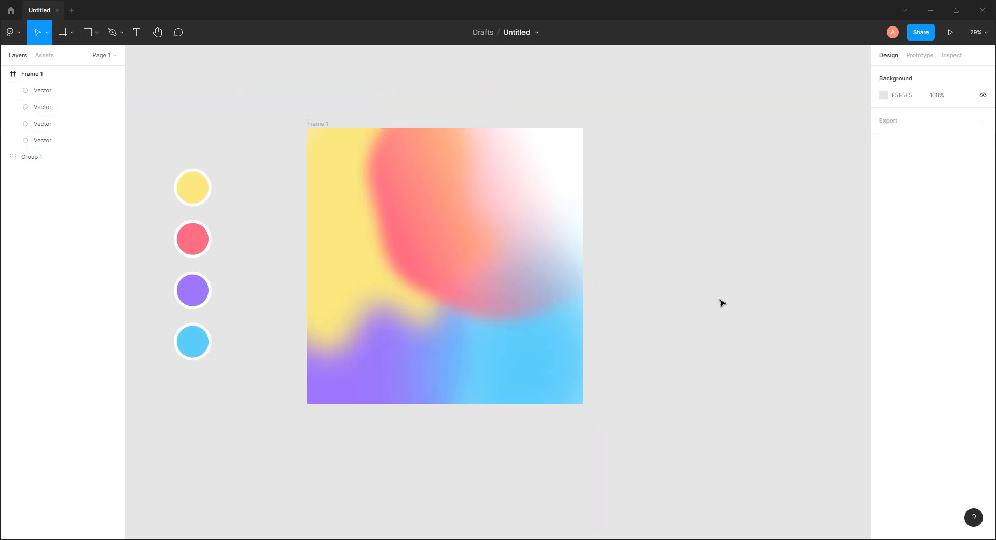
Shift the pink-red gradient blob upward and resize it to about 1595 × 1686.
left_click(534, 217)
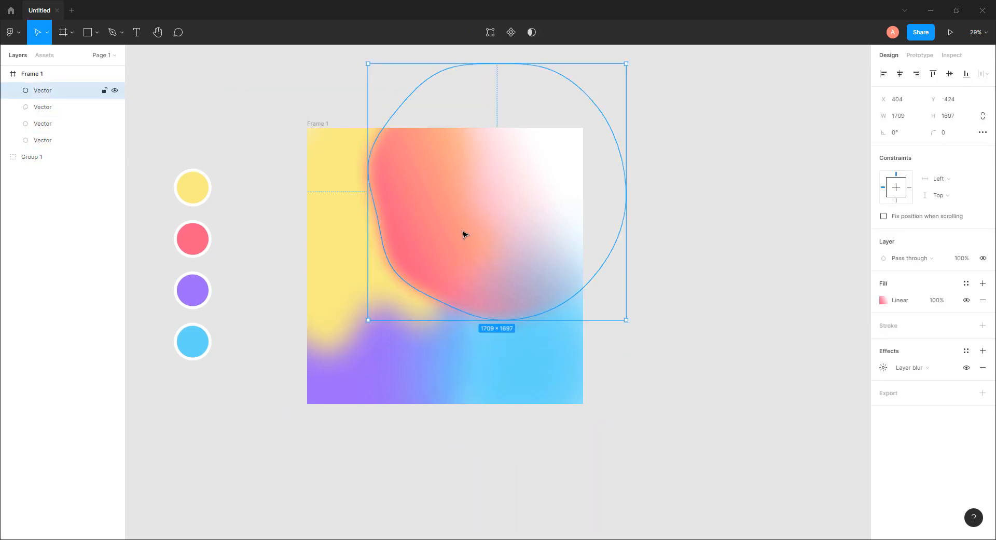
mouse_move(503, 224)
left_mouse_down()
mouse_move(509, 216)
mouse_move(486, 217)
left_mouse_up()
left_click(678, 250)
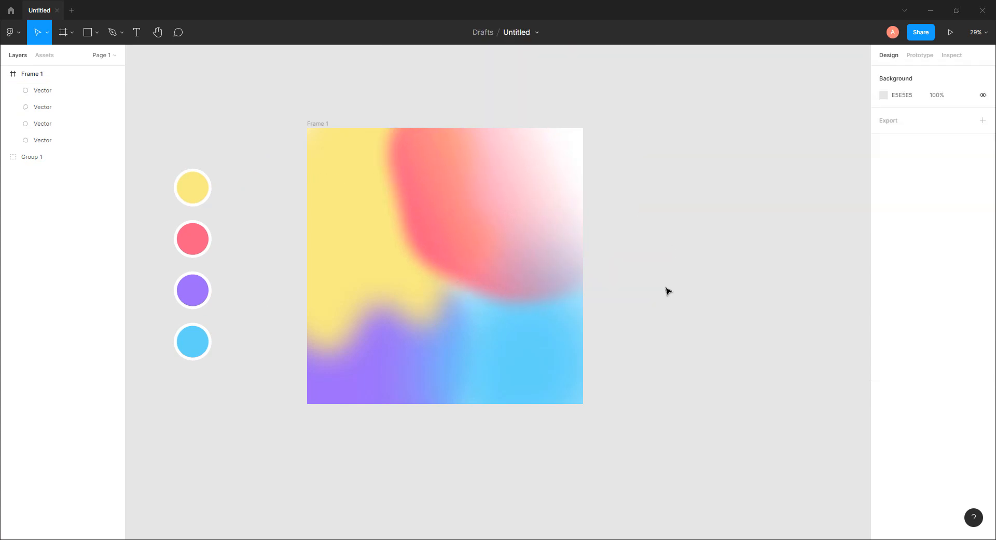
left_click(646, 296)
mouse_move(638, 296)
left_mouse_down()
mouse_move(623, 276)
mouse_move(630, 300)
left_mouse_up()
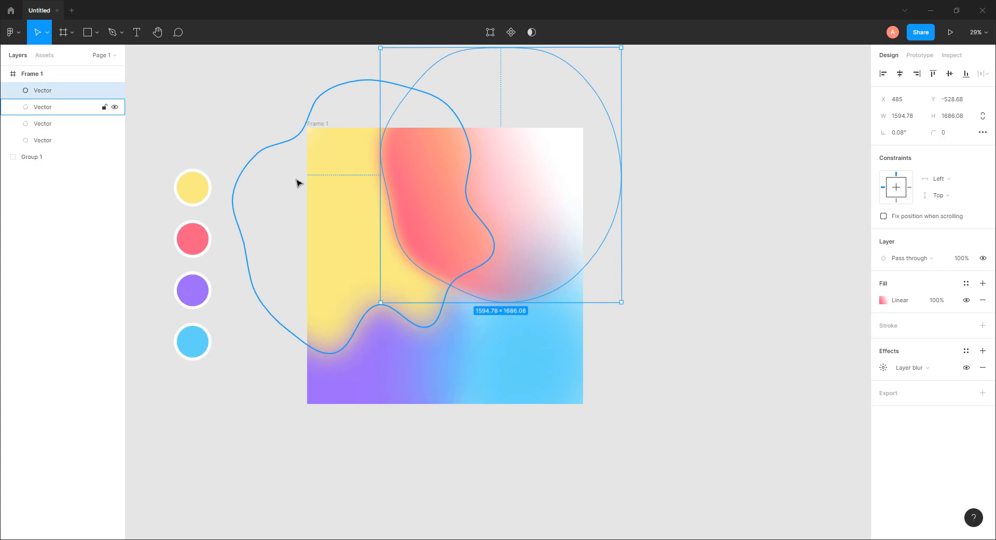
left_click(276, 151)
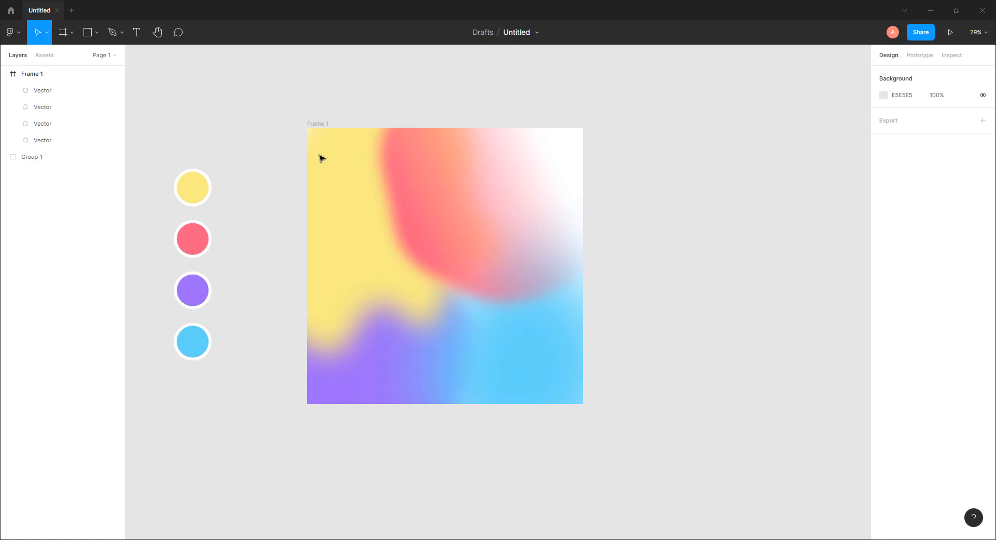
Delete Frame 1 with all its blurred blobs, keeping the palette circles.
left_click(328, 126)
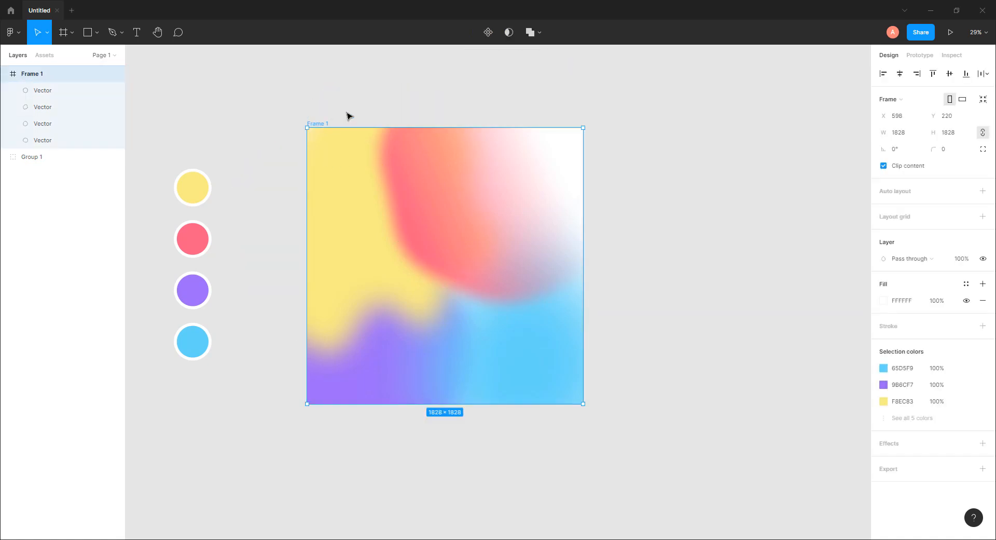
key("Delete")
Run the Mesh Gradient plugin on the empty canvas and set its number of mesh points to 3×3.
right_click(331, 161)
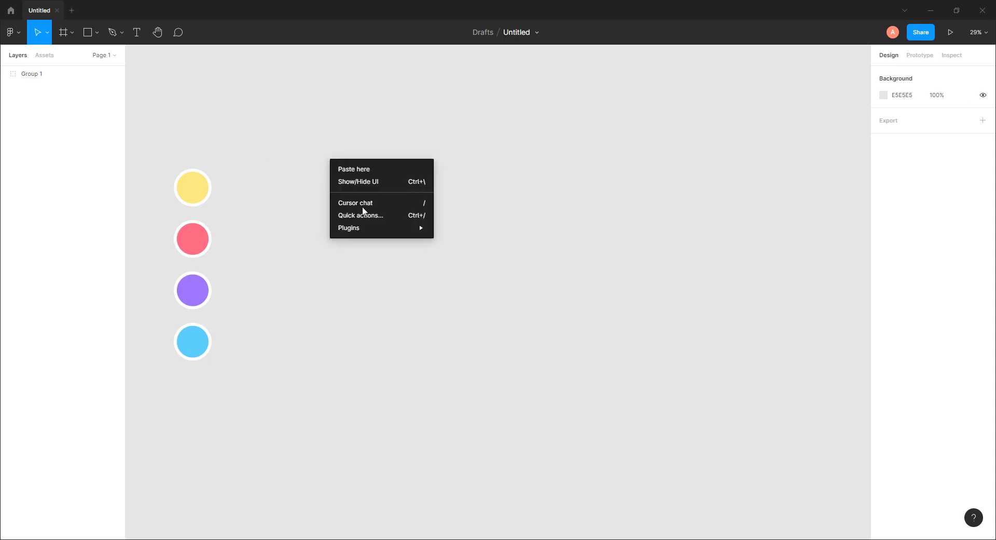
mouse_move(384, 229)
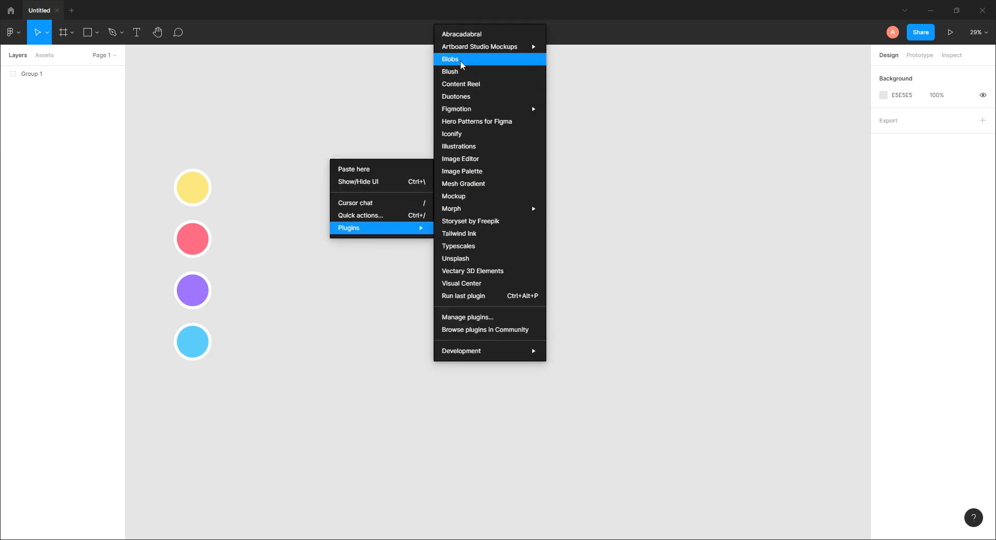
left_click(453, 184)
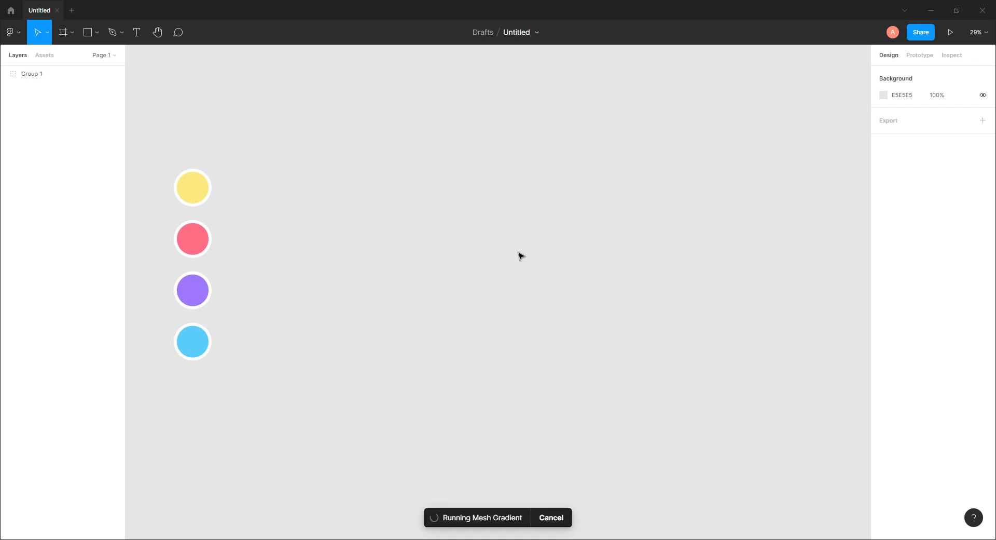
left_click_drag(640, 75, 525, 81)
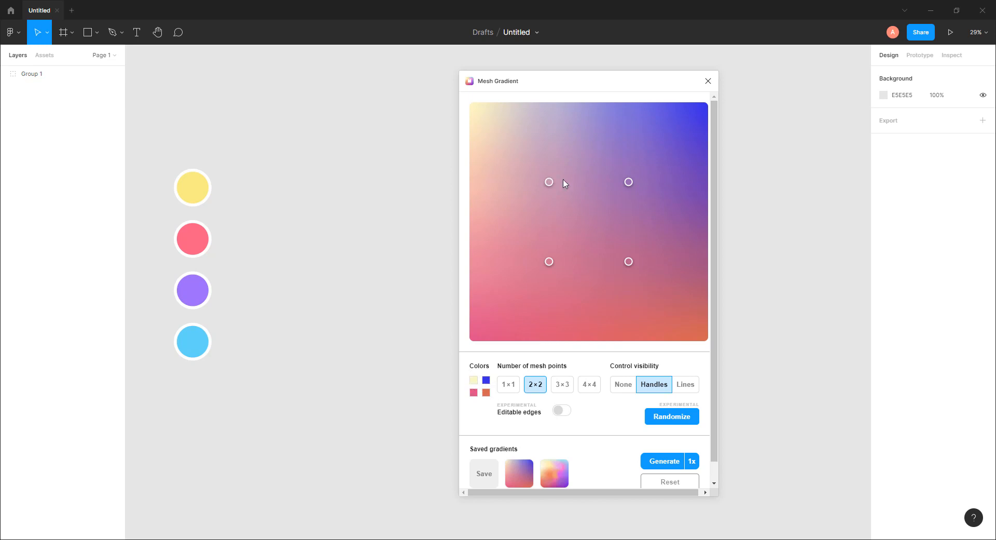
left_click(563, 385)
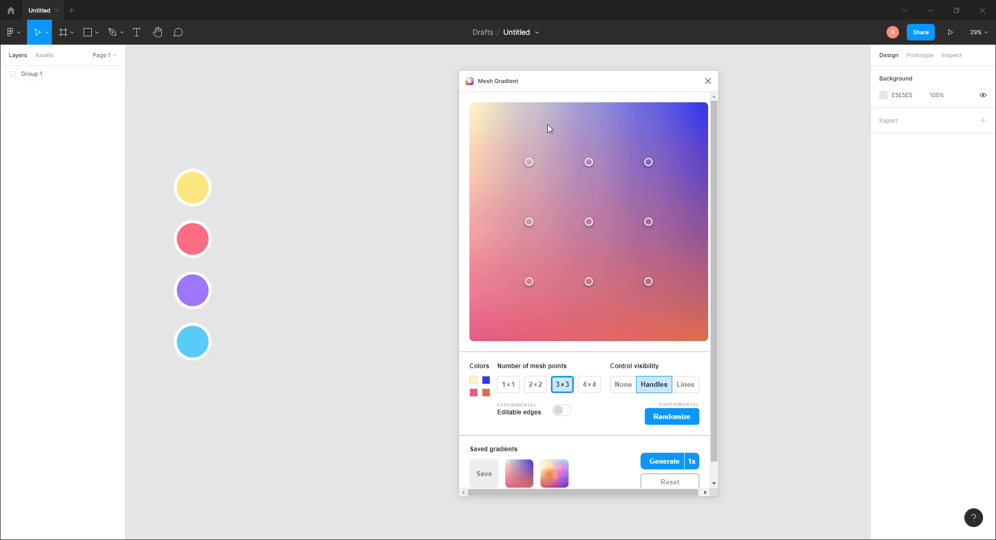
left_click(588, 390)
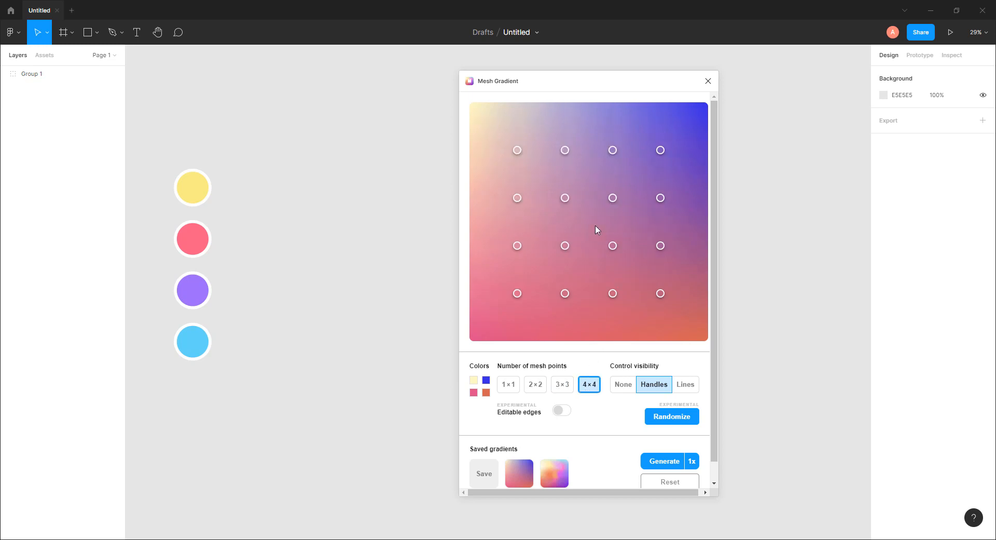
left_click(562, 384)
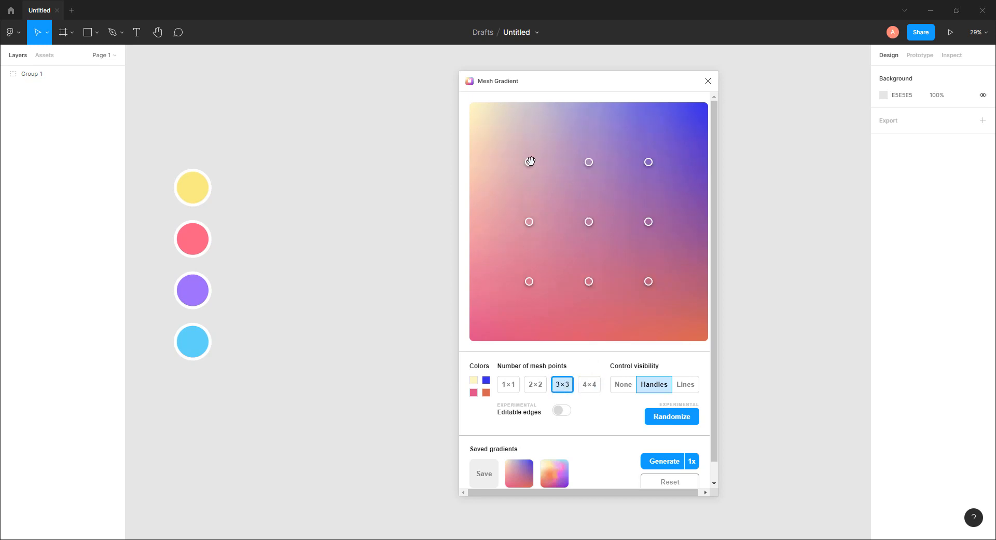
Reposition the three mesh points of the first column: upper one inward, middle one towards the edge, lower one downward.
left_click_drag(529, 162, 551, 180)
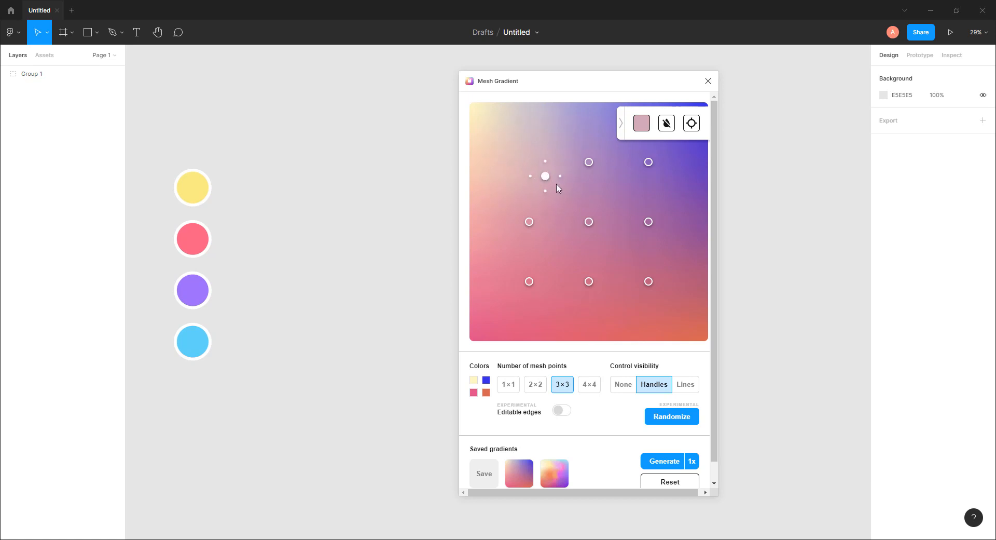
left_click_drag(530, 222, 494, 252)
left_click(530, 282)
left_click_drag(529, 281, 541, 311)
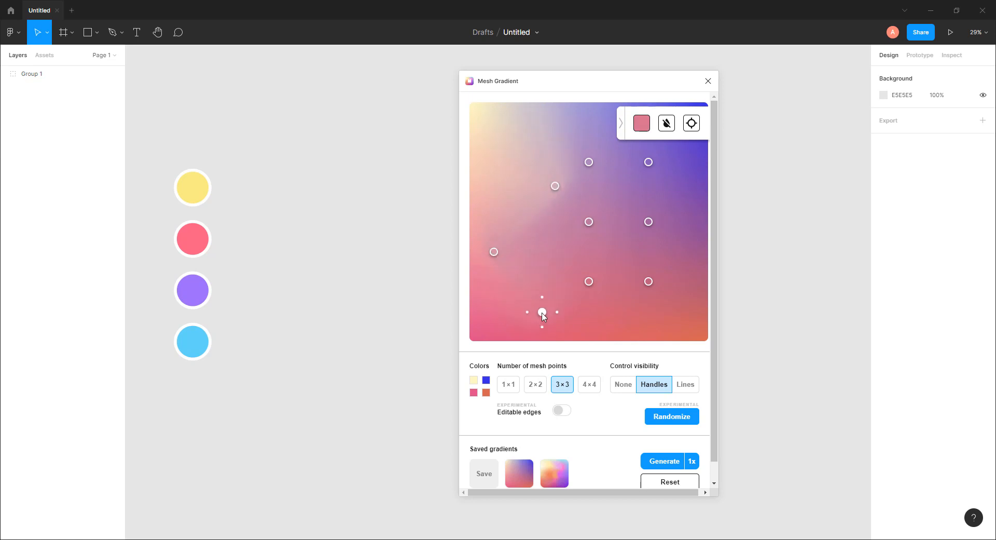
Shift the centre mesh point slightly up and outward and reshape the blend using its direction handles.
mouse_move(590, 222)
left_mouse_down()
mouse_move(610, 251)
mouse_move(586, 211)
mouse_move(608, 226)
mouse_move(612, 235)
mouse_move(580, 205)
mouse_move(590, 221)
mouse_move(575, 213)
left_mouse_up()
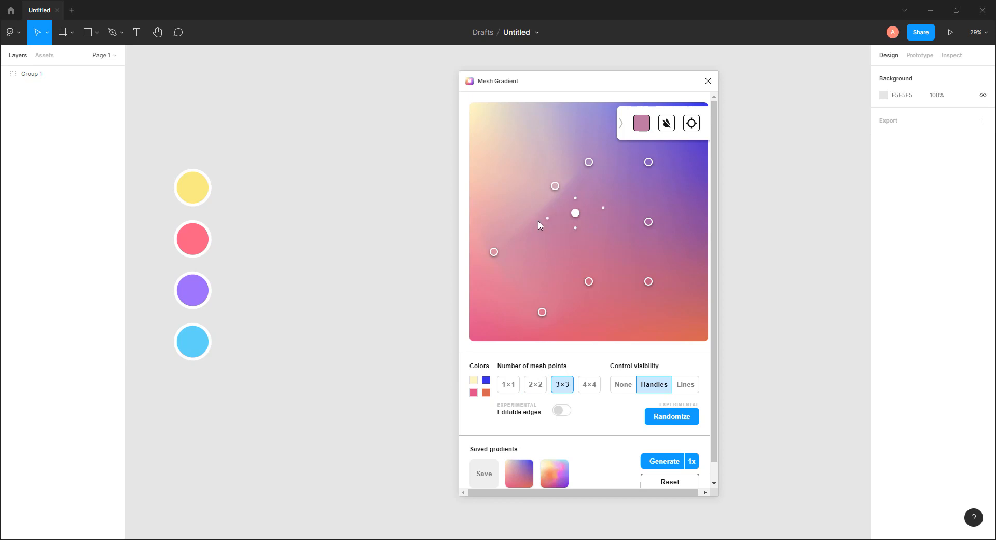
left_click_drag(538, 221, 499, 228)
left_click_drag(577, 173, 575, 179)
left_click_drag(574, 173, 574, 188)
Move the last column's middle mesh point inward and up, and lower the two bottom-row points beside it.
left_click(649, 222)
left_click(633, 221)
left_click(648, 222)
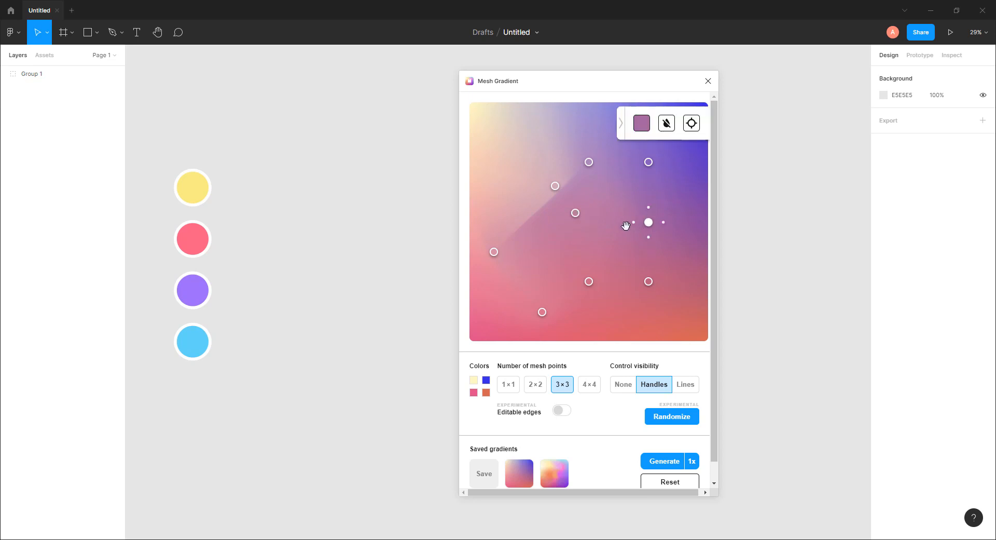
left_click_drag(594, 249, 581, 253)
left_click_drag(619, 215, 629, 209)
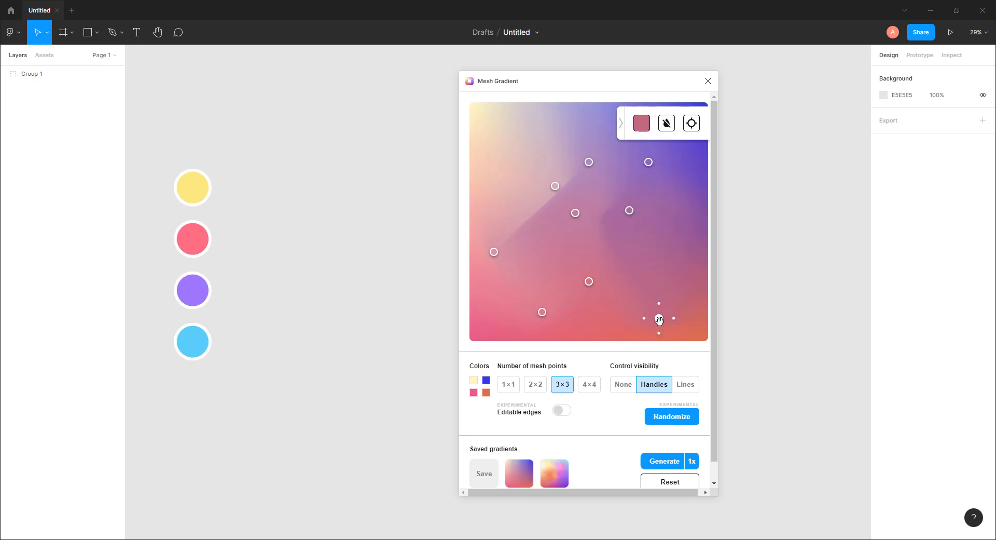
left_click_drag(589, 281, 587, 301)
Copy the yellow palette circle's fill F8EC83 and use it for the mesh gradient's pale yellow corner colour.
left_click(474, 393)
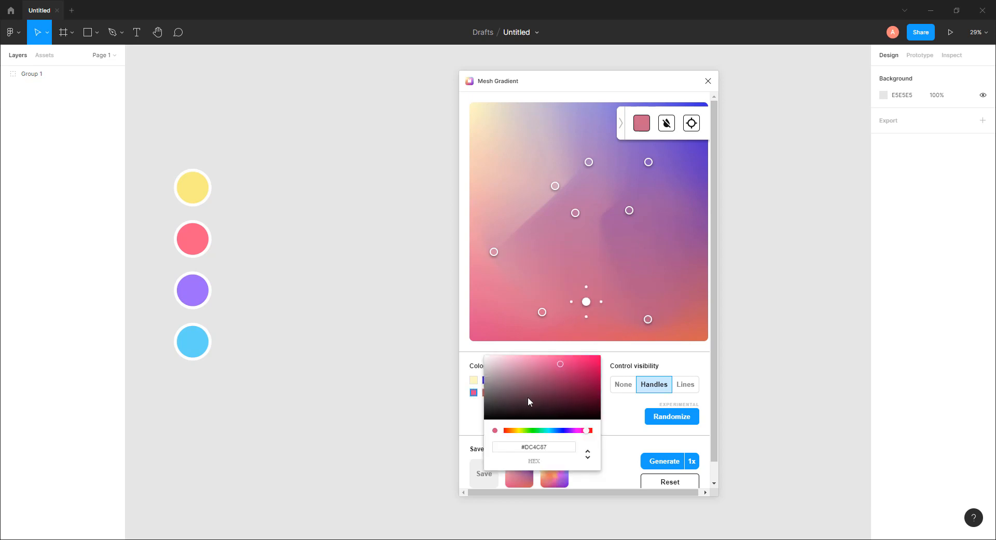
left_click(189, 198)
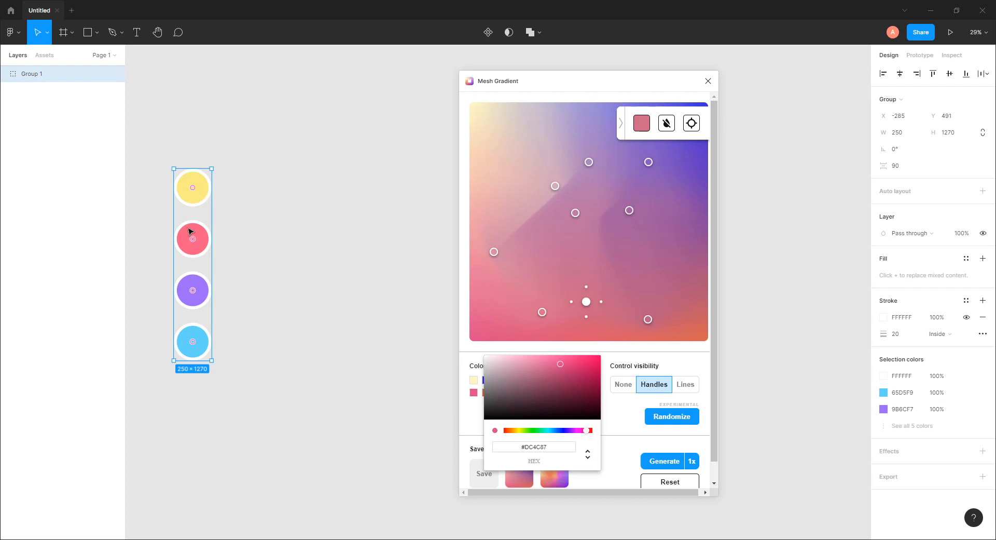
double_click(199, 198)
left_click(903, 217)
key("ctrl+c")
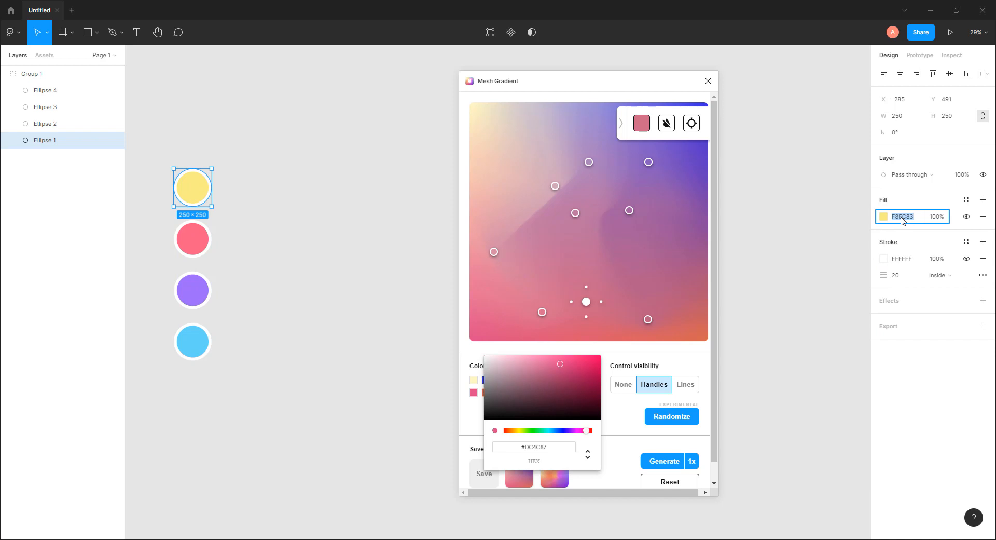
left_click(588, 304)
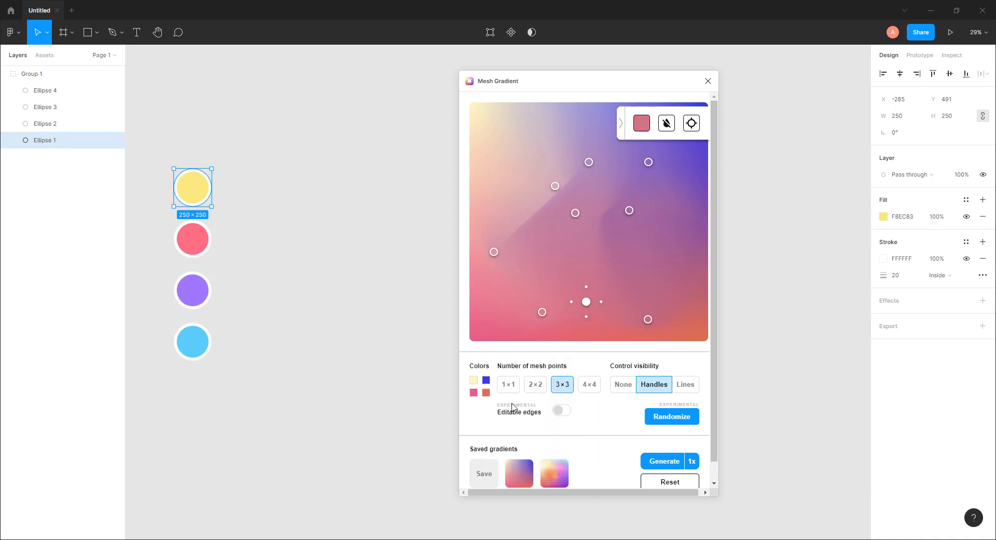
left_click(474, 380)
left_click(541, 437)
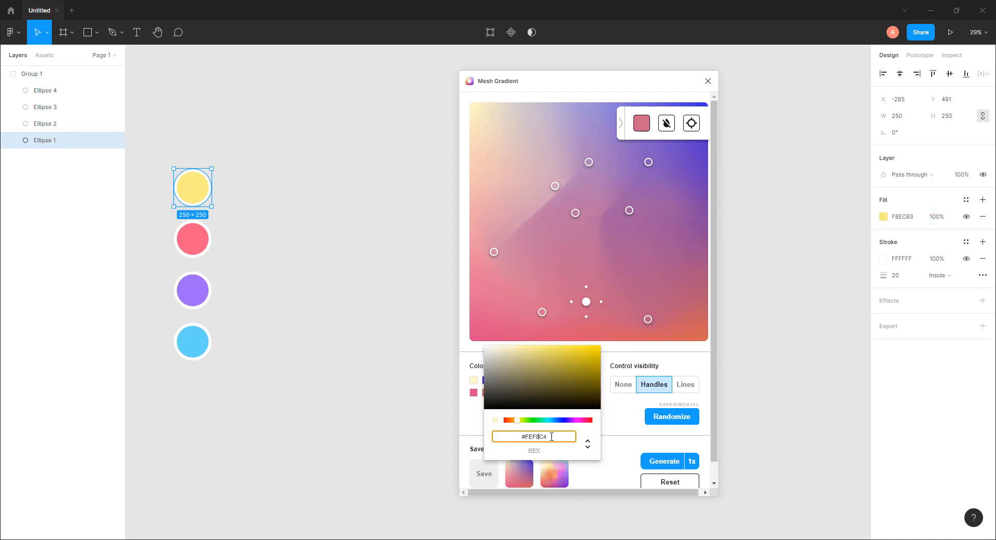
key("ctrl+a")
key("ctrl+v")
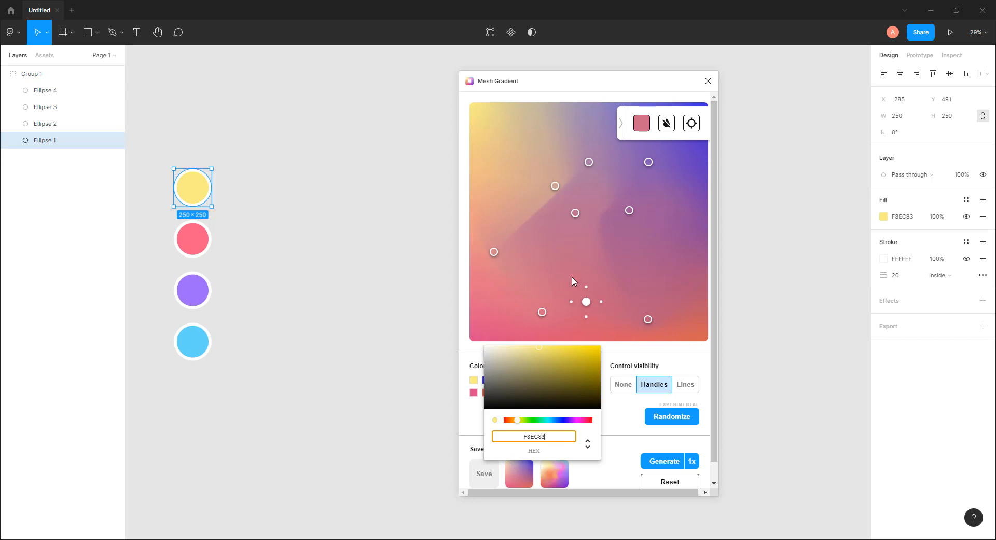
left_click(508, 126)
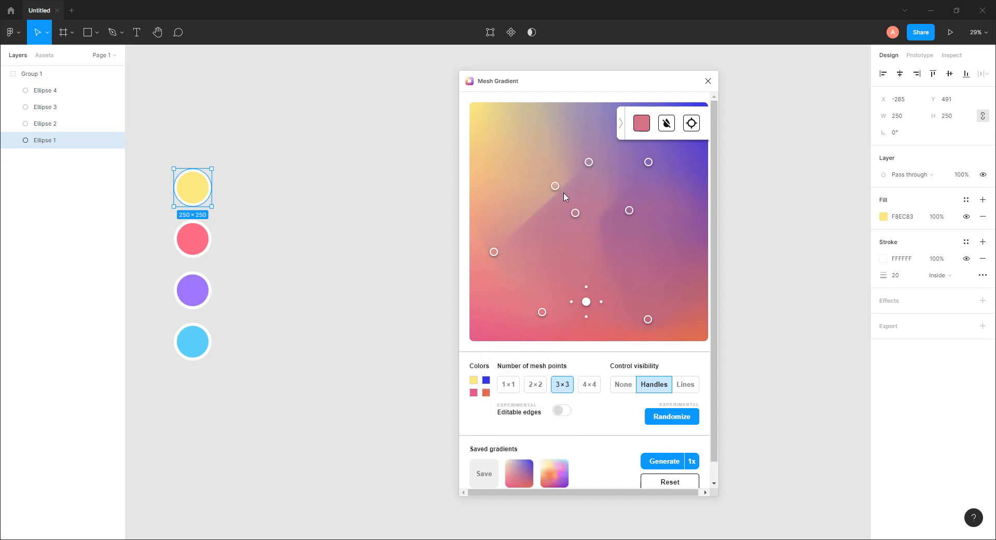
Rearrange the recoloured mesh by shifting the centre point, the last column's middle point and the first-column points.
left_click_drag(574, 211, 590, 243)
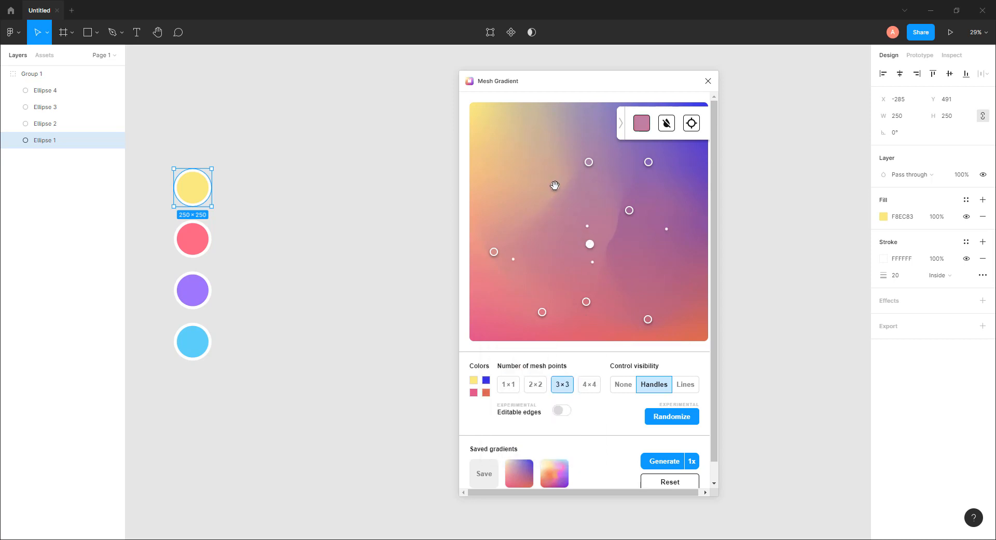
mouse_move(555, 185)
left_mouse_down()
mouse_move(555, 216)
mouse_move(558, 197)
left_mouse_up()
mouse_move(590, 244)
left_mouse_down()
mouse_move(621, 258)
mouse_move(607, 252)
left_mouse_up()
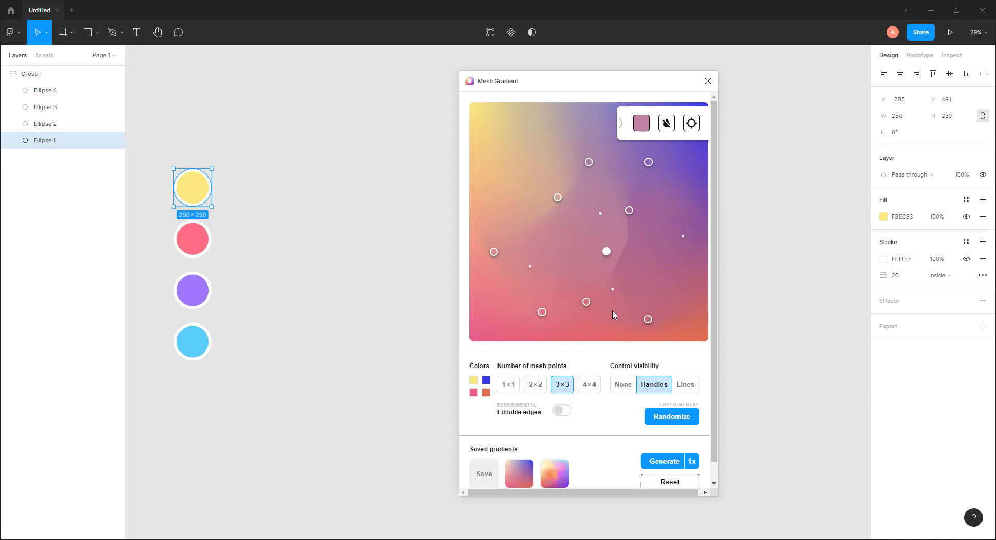
left_click_drag(683, 236, 661, 192)
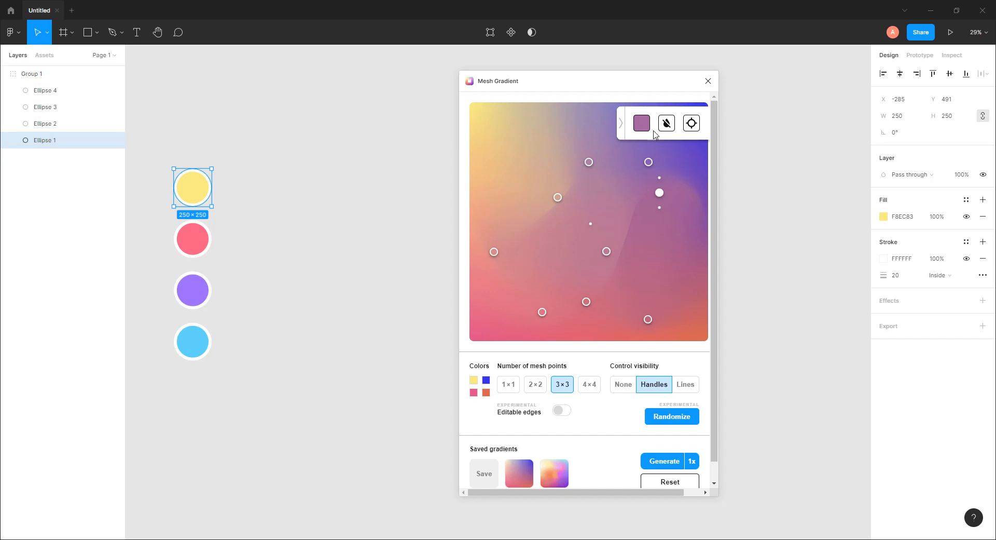
left_click_drag(542, 312, 529, 281)
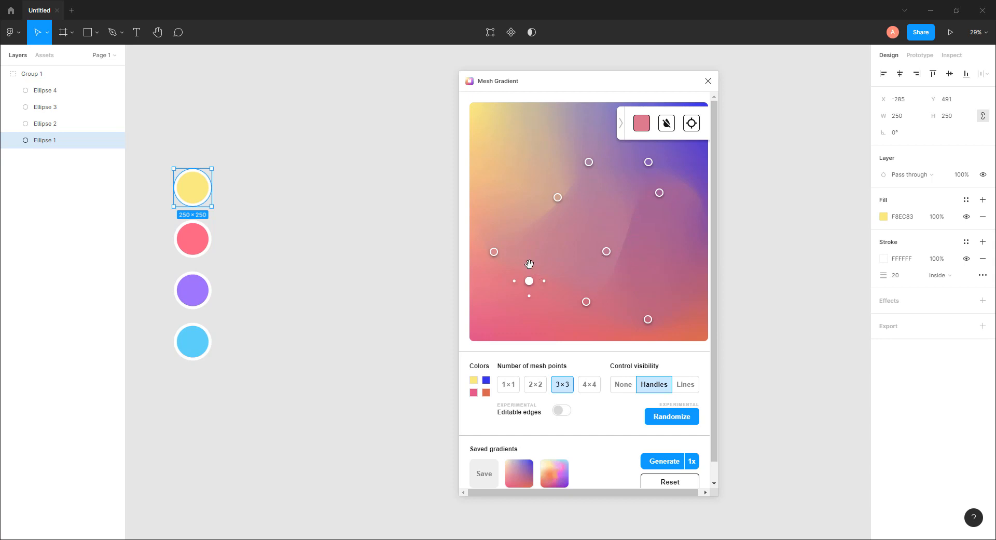
left_click_drag(529, 264, 477, 265)
Load the second saved gradient, with orange, pink and purple tones, and accept discarding the current mesh changes.
scroll(596, 366, "down", 1)
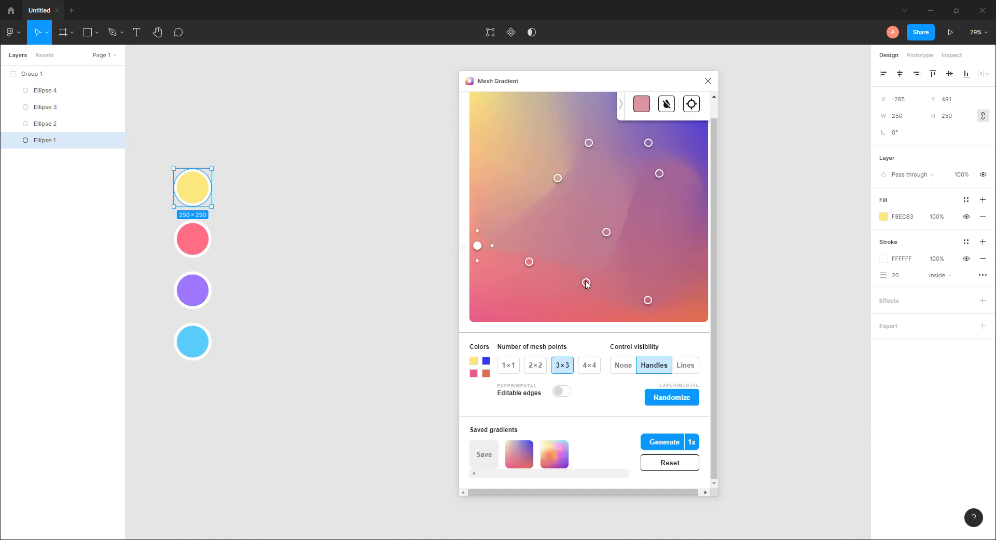
mouse_move(556, 458)
left_click(554, 455)
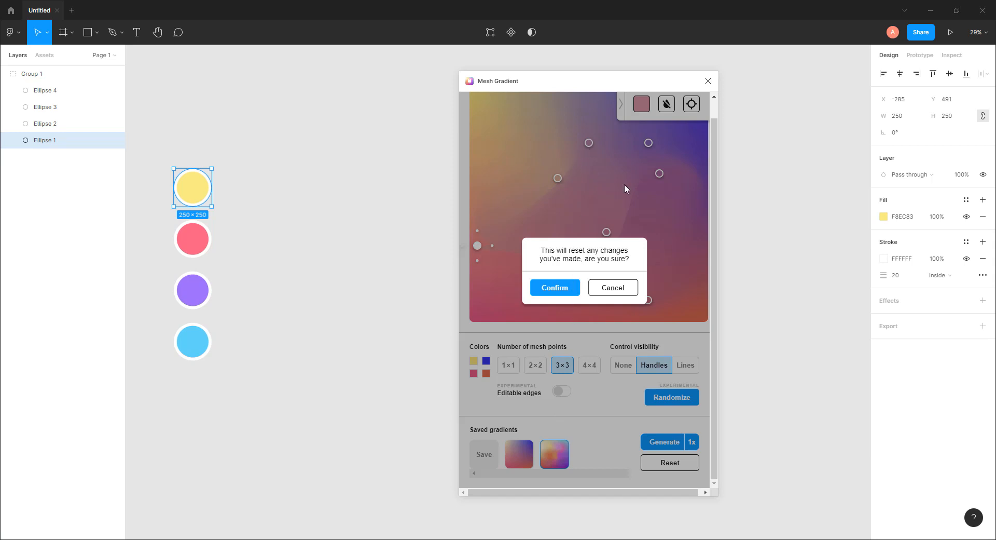
left_click(555, 288)
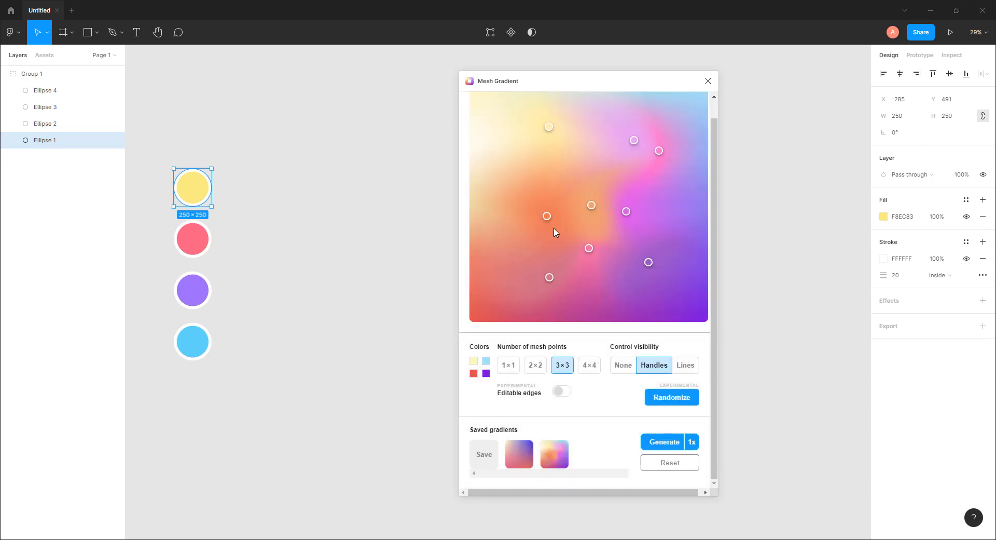
Move the orange mesh point slightly up, the magenta point outward and the lower purple point down.
mouse_move(547, 216)
left_mouse_down()
mouse_move(514, 231)
mouse_move(516, 207)
mouse_move(536, 203)
left_mouse_up()
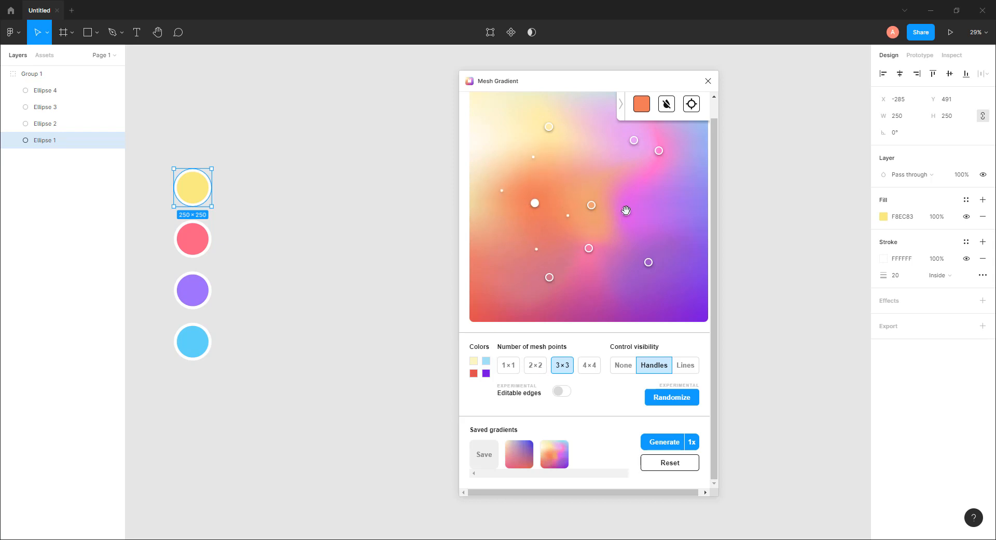
left_click_drag(626, 210, 660, 215)
left_click_drag(646, 262, 651, 297)
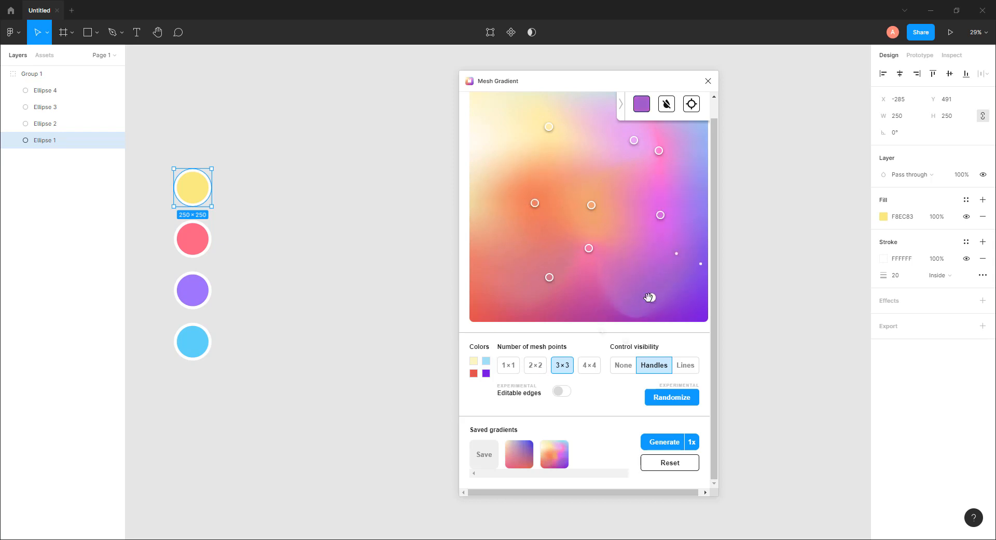
Generate the mesh gradient as a rectangle on the canvas and close the plugin.
left_click(661, 444)
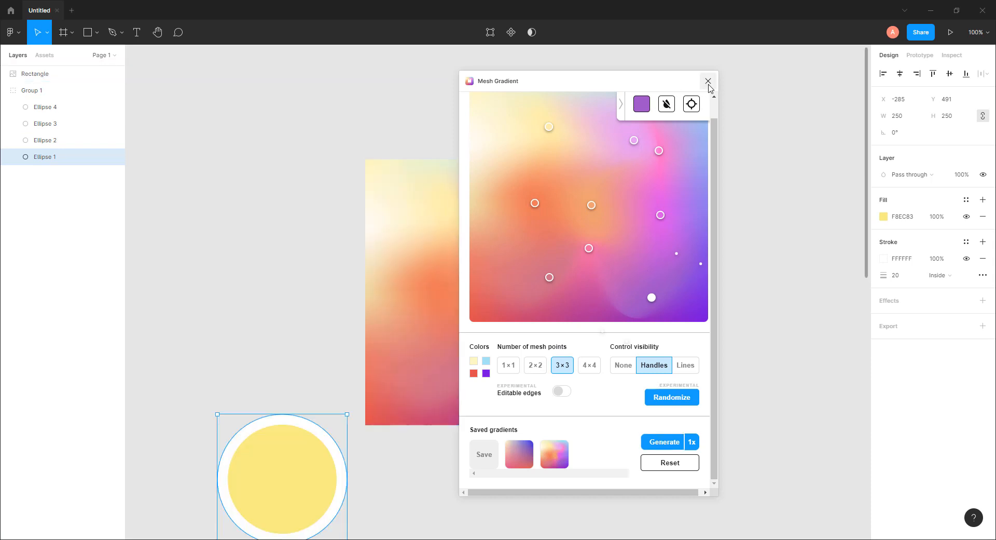
left_click(708, 83)
left_click(461, 238)
left_click(358, 193)
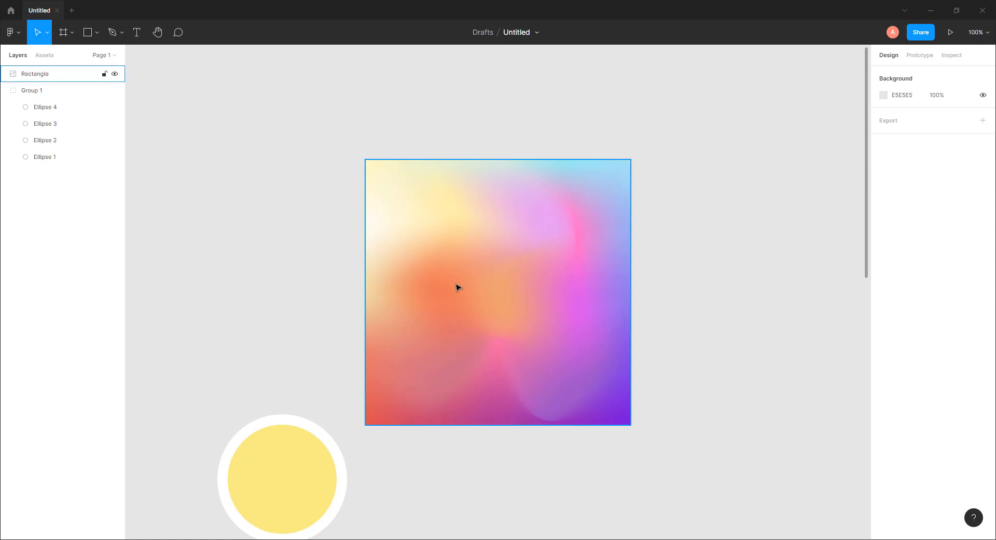
Move the group of palette circles up and to the left, away from the generated gradient.
scroll(472, 296, "down", 5)
left_click_drag(455, 356, 399, 261)
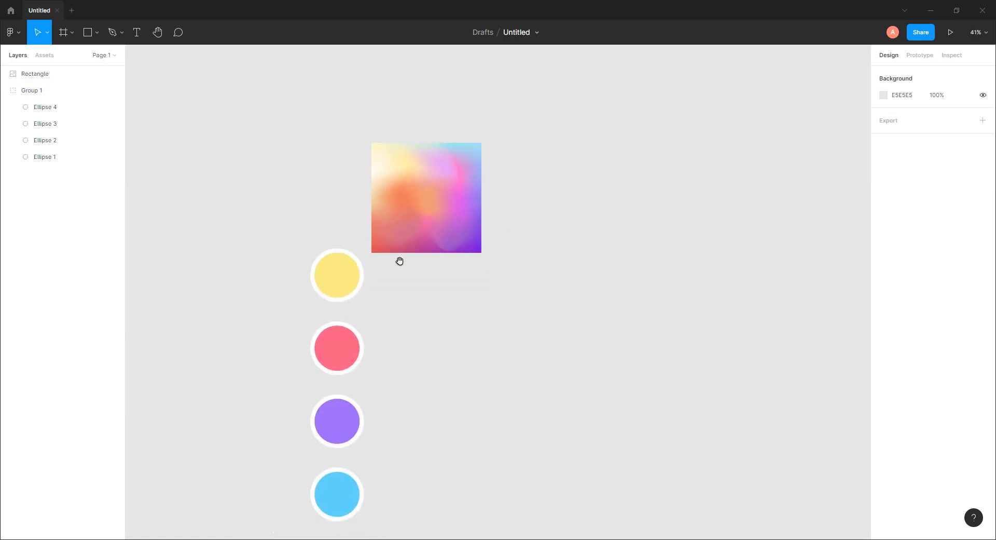
left_click_drag(325, 285, 194, 153)
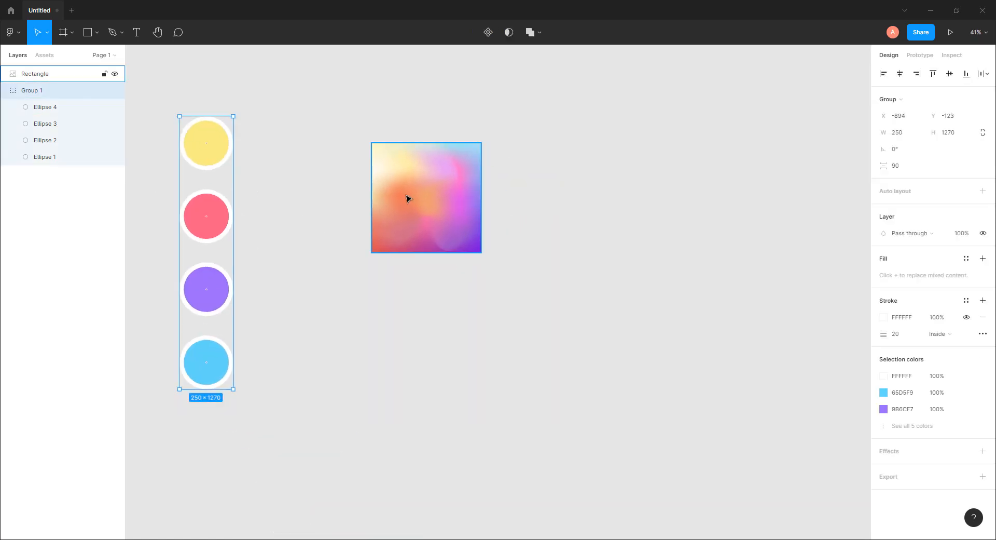
Enlarge the gradient rectangle to about twice its size and shift it closer to the palette circles.
left_click(408, 198)
left_click_drag(482, 253, 595, 365)
left_click_drag(520, 273, 478, 271)
left_click(576, 272)
scroll(472, 249, "up", 1)
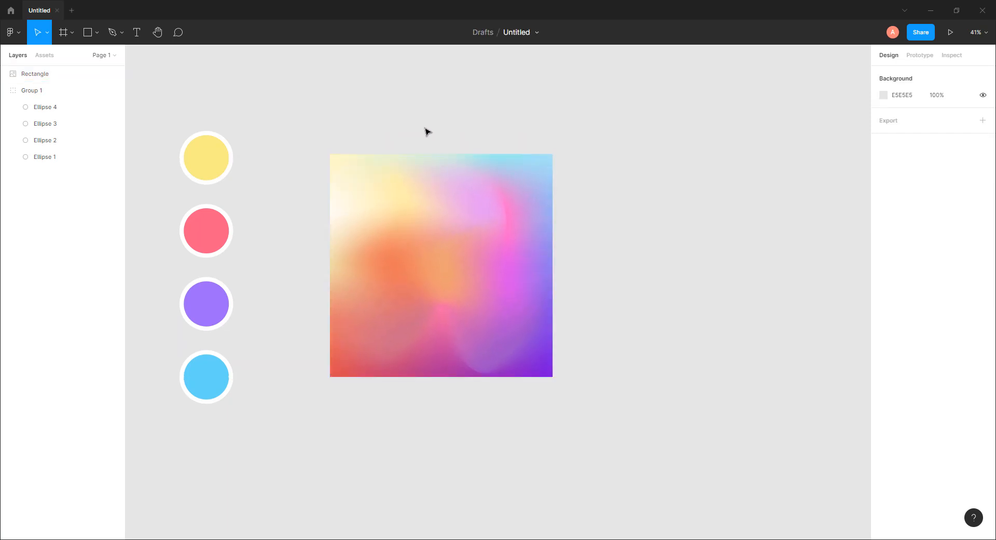
Switch to the browser and look through the Free Mesh Gradient Collection at products.ls.graphics/mesh-gradients.
key("alt+Tab")
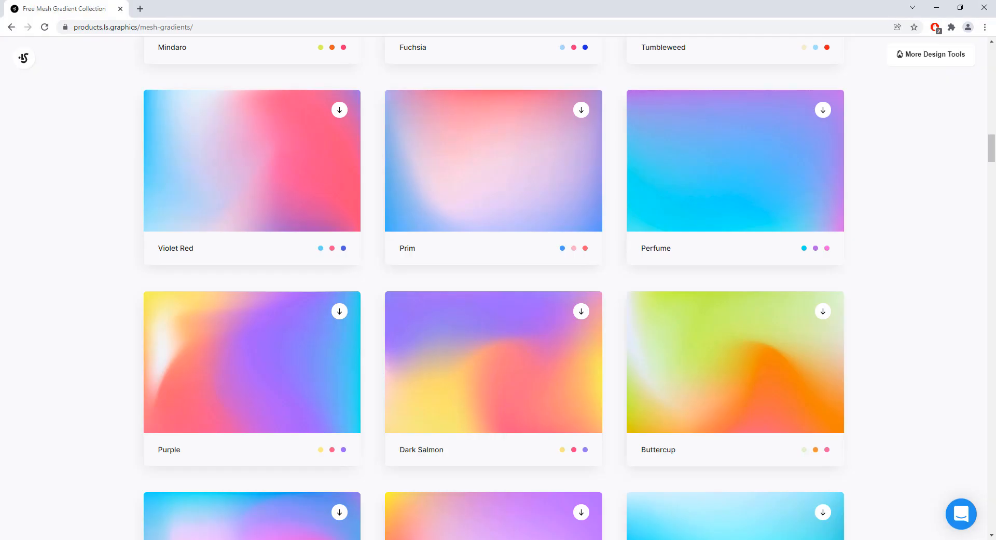
scroll(614, 172, "up", 20)
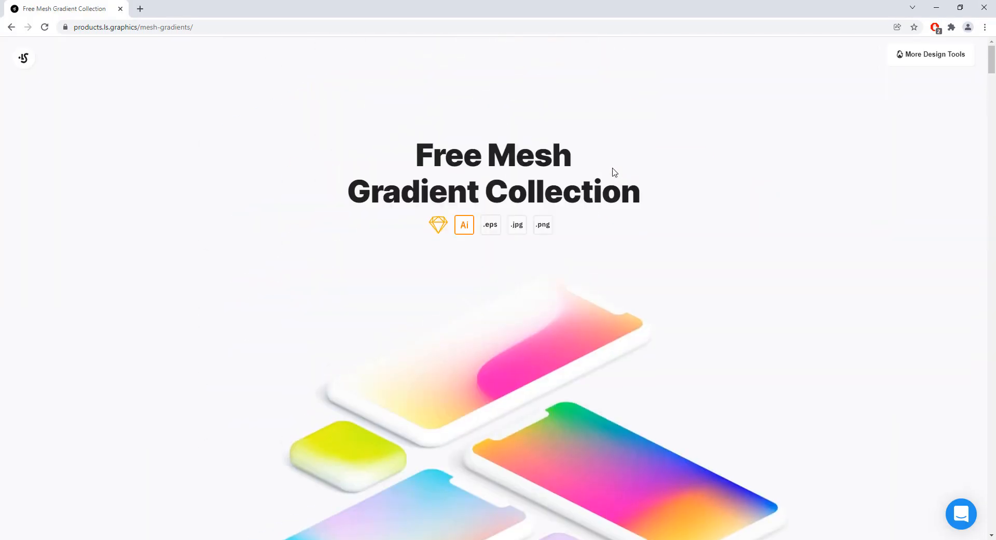
left_click(127, 32)
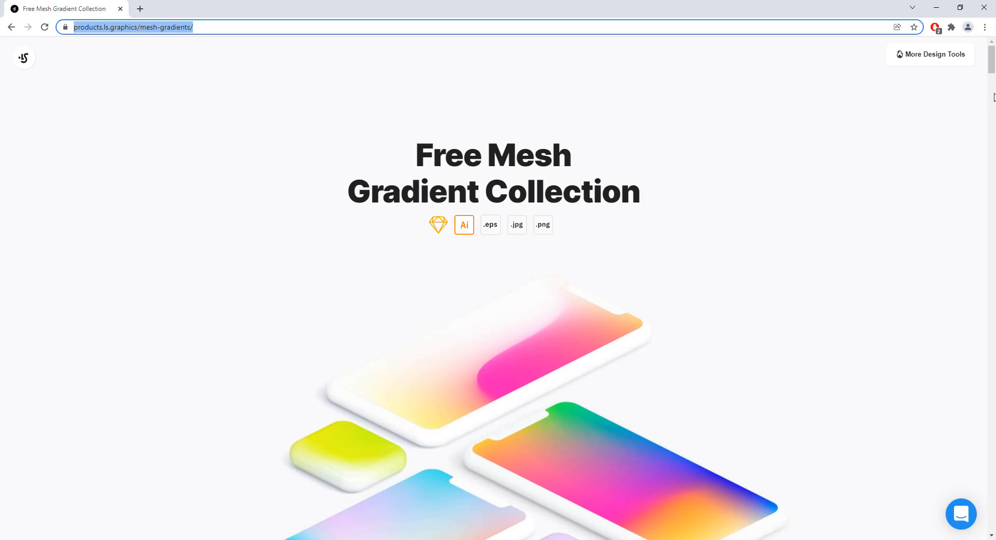
left_click_drag(991, 61, 990, 107)
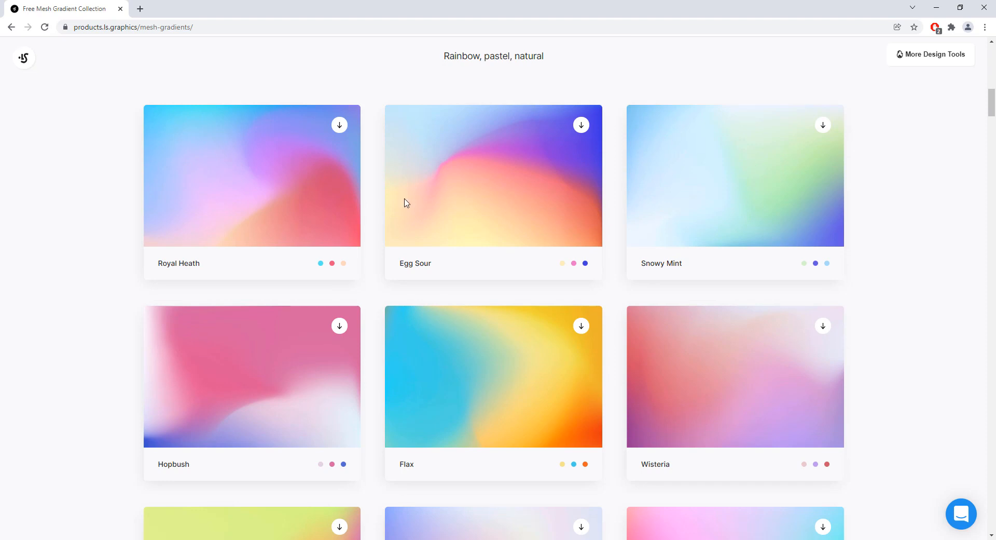
scroll(550, 323, "down", 4)
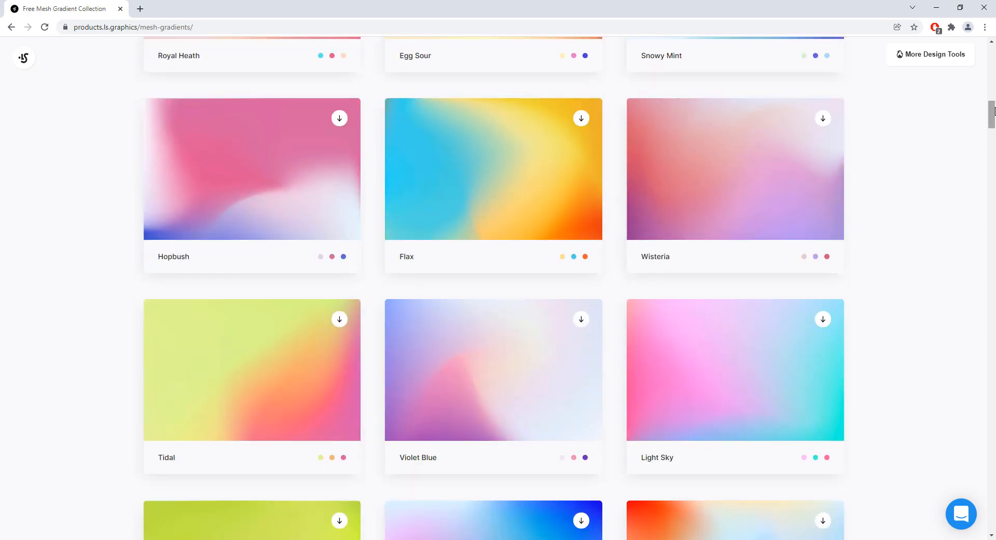
left_click_drag(992, 113, 994, 41)
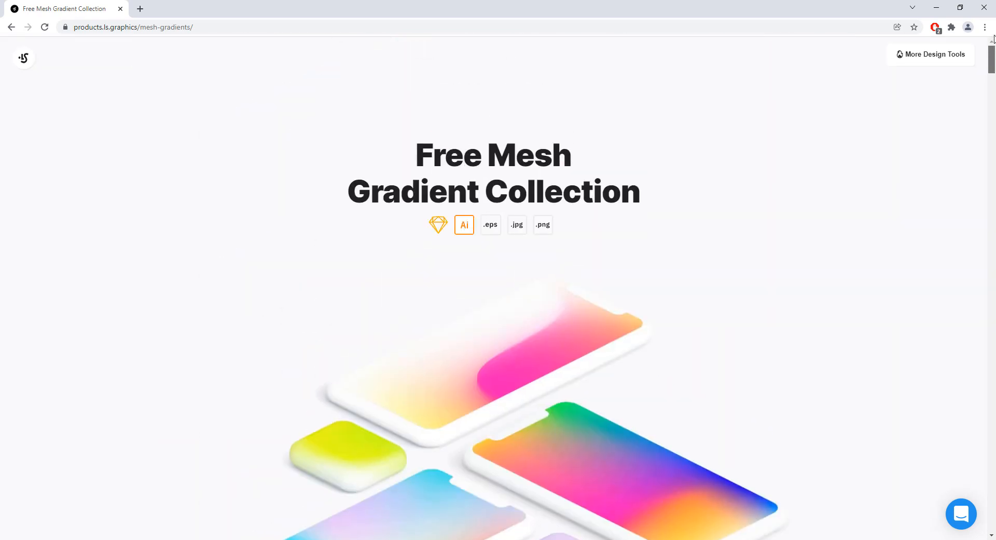